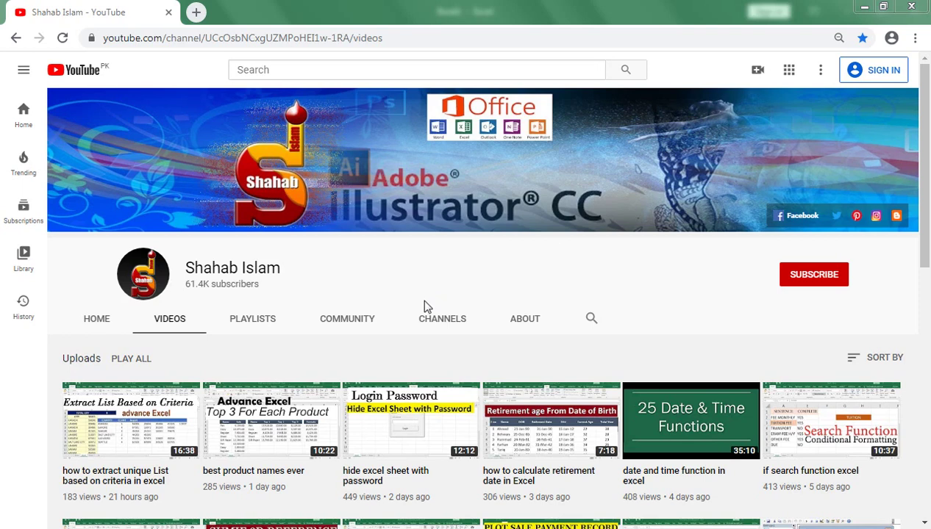
Step: Bring the Book1 workbook to the front and select the first name list, A1:A6
mouse_move(242, 528)
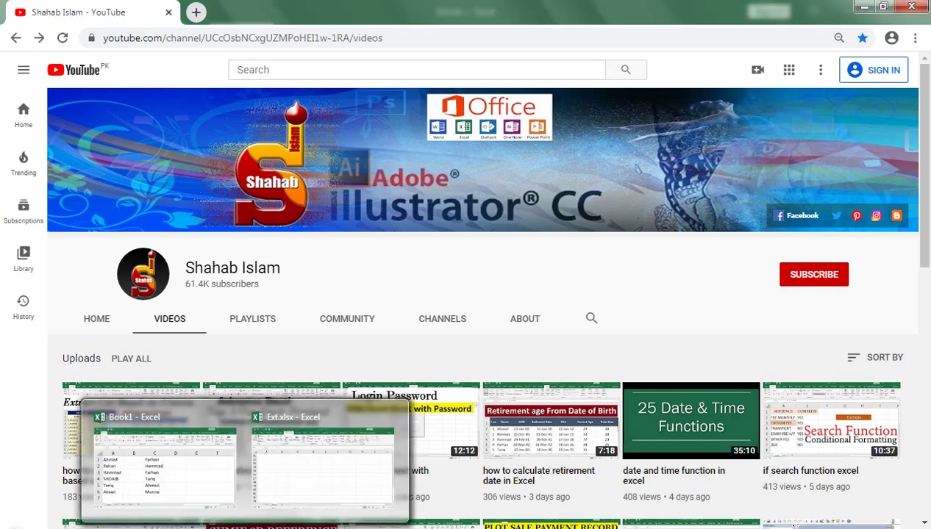
click(217, 504)
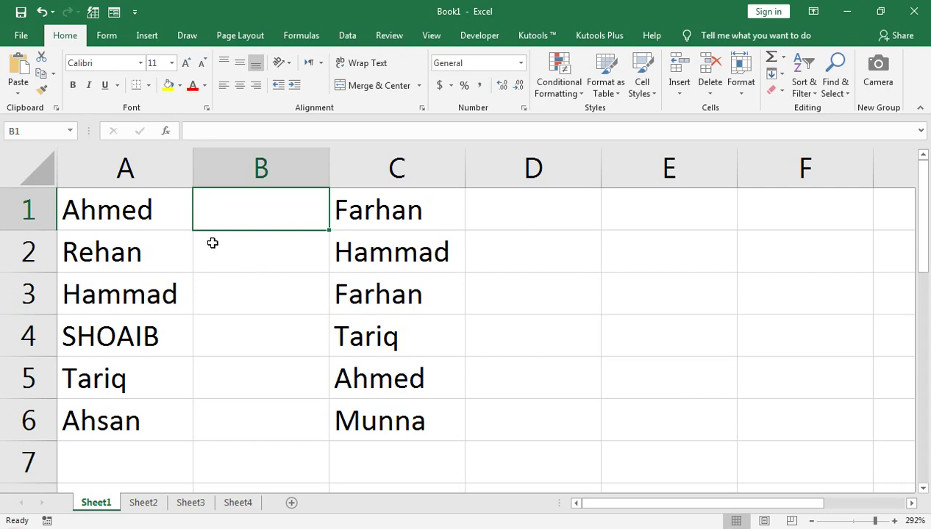
click(149, 223)
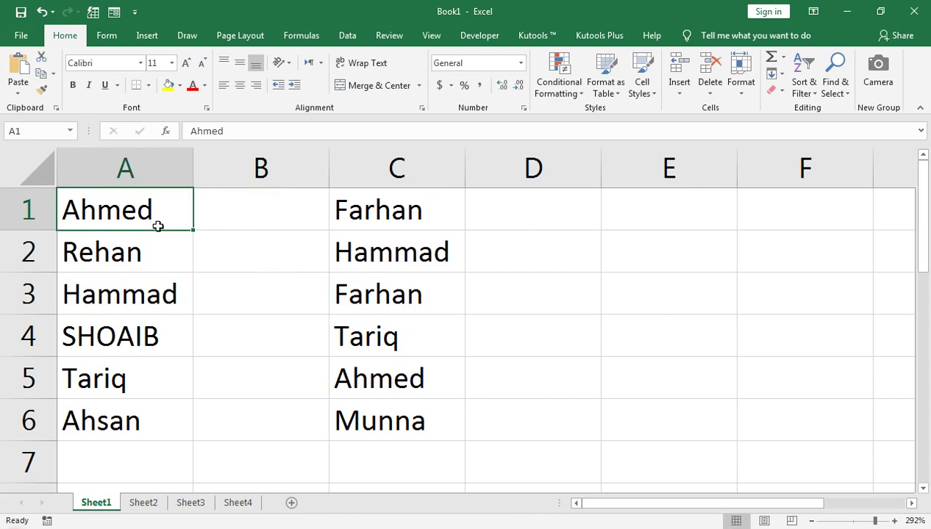
key(shift+Down)
key(shift+Down)
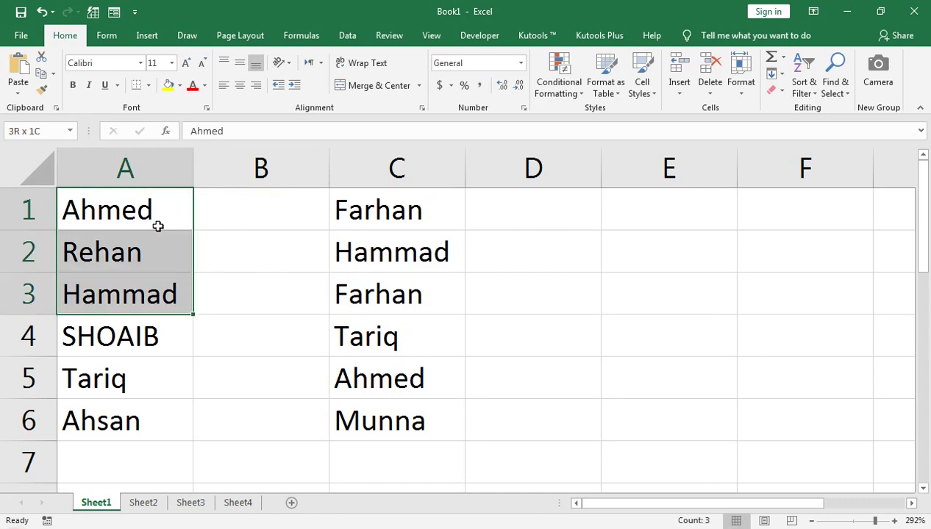
key(shift+Down)
key(shift+Down)
key(shift+Down)
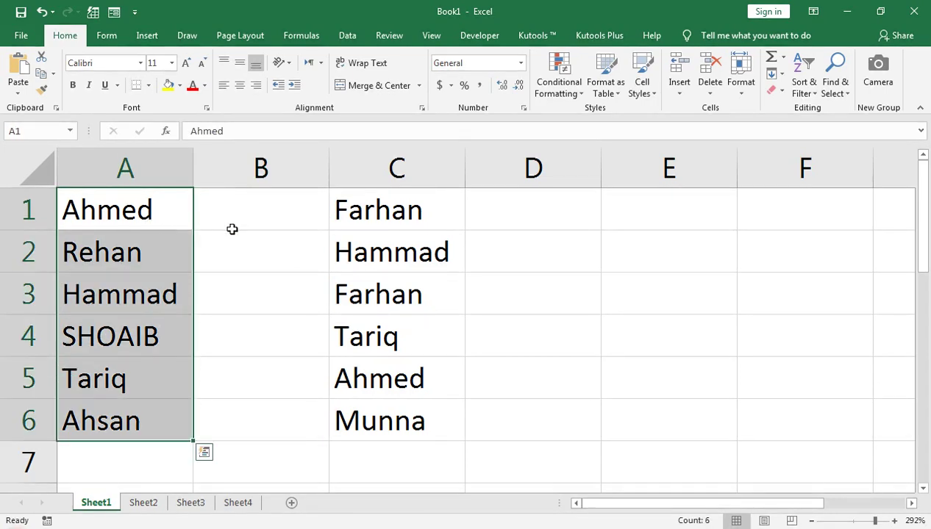
Step: Add the second name list, C1:C6, to the selection
ctrl+click(386, 203)
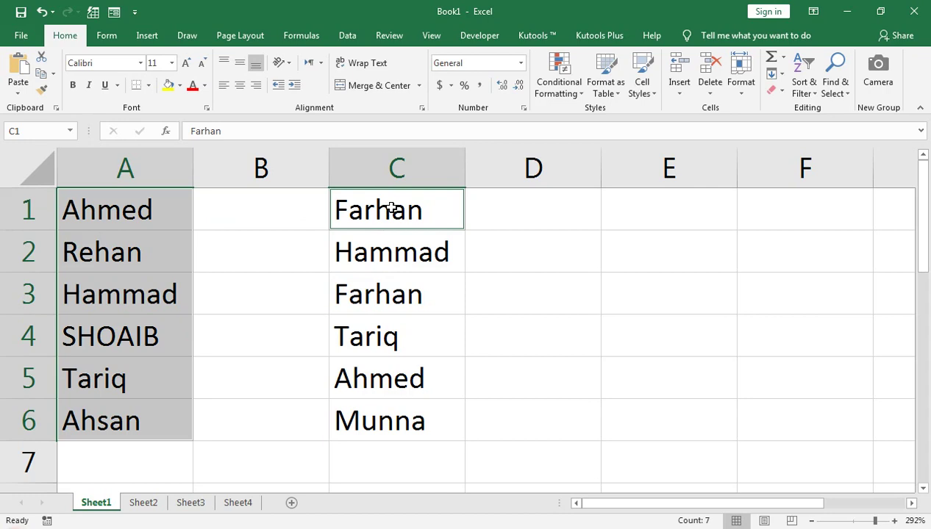
key(shift+Down)
key(shift+Down)
key(shift+Down)
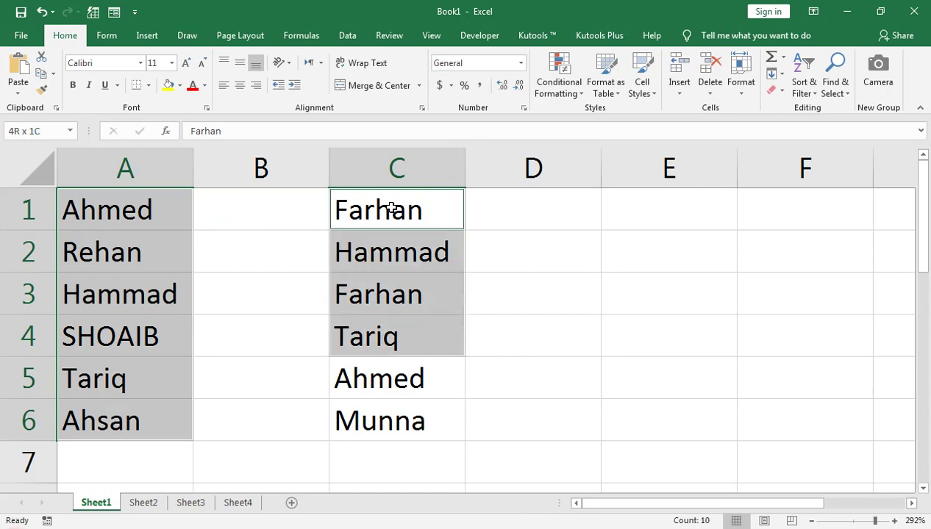
key(shift+Down)
key(shift+Down)
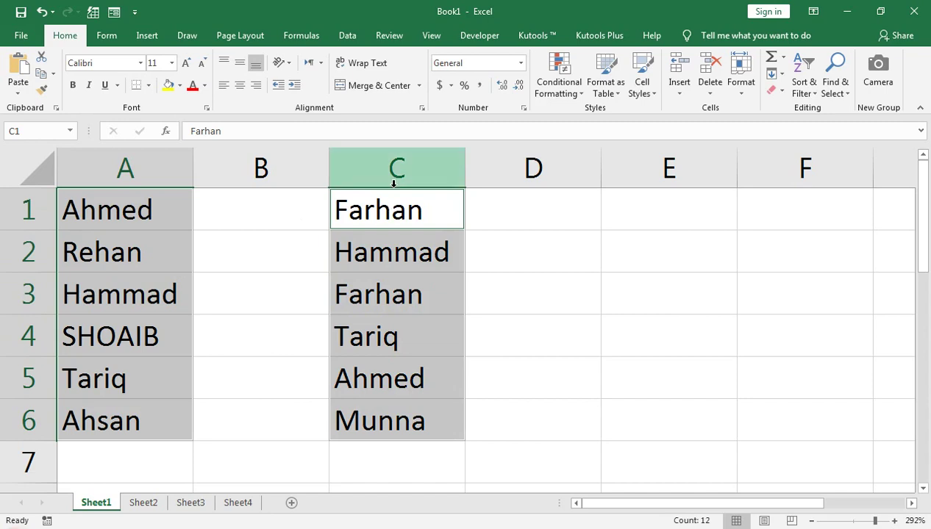
Step: Apply a Duplicate Values rule set to Unique, with Yellow Fill with Dark Yellow Text
click(566, 89)
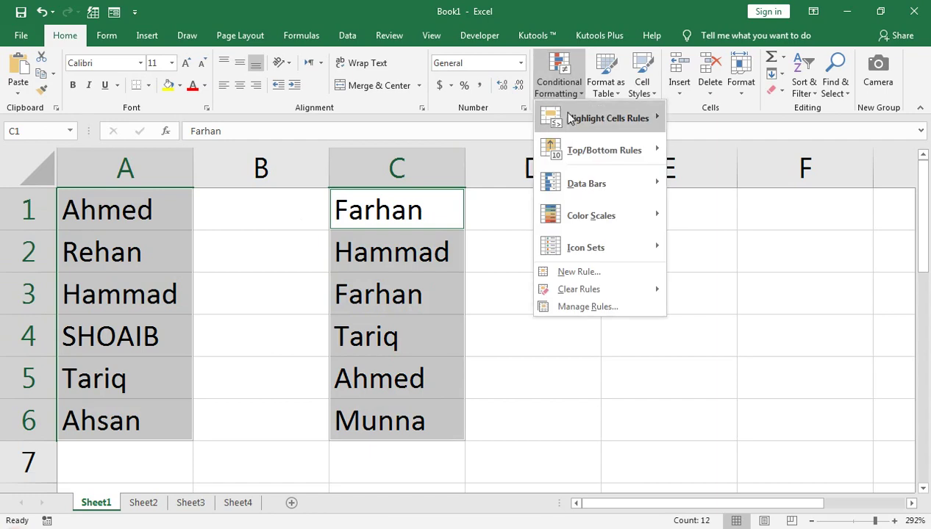
mouse_move(570, 129)
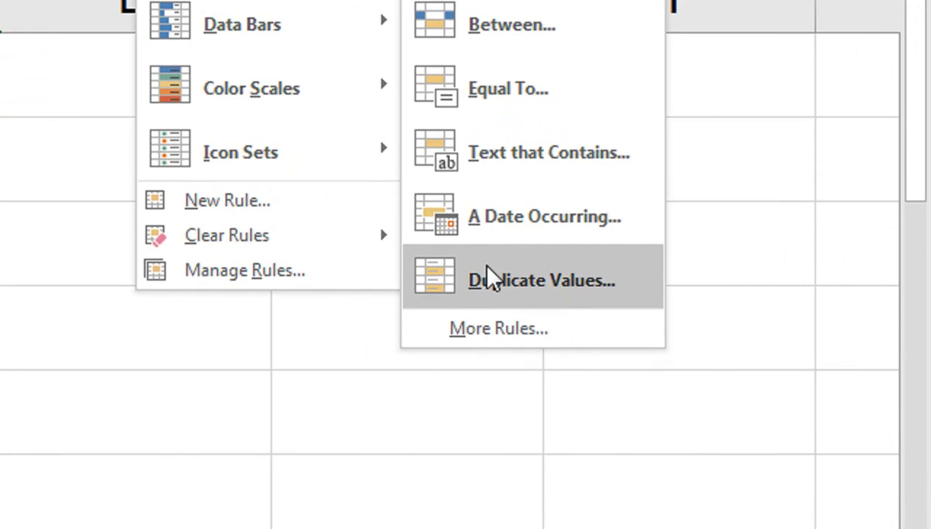
click(491, 278)
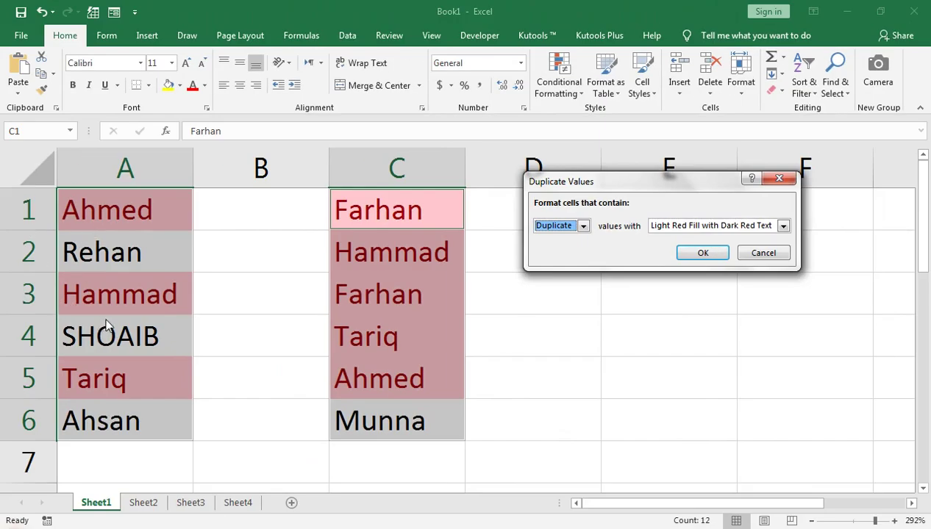
click(783, 227)
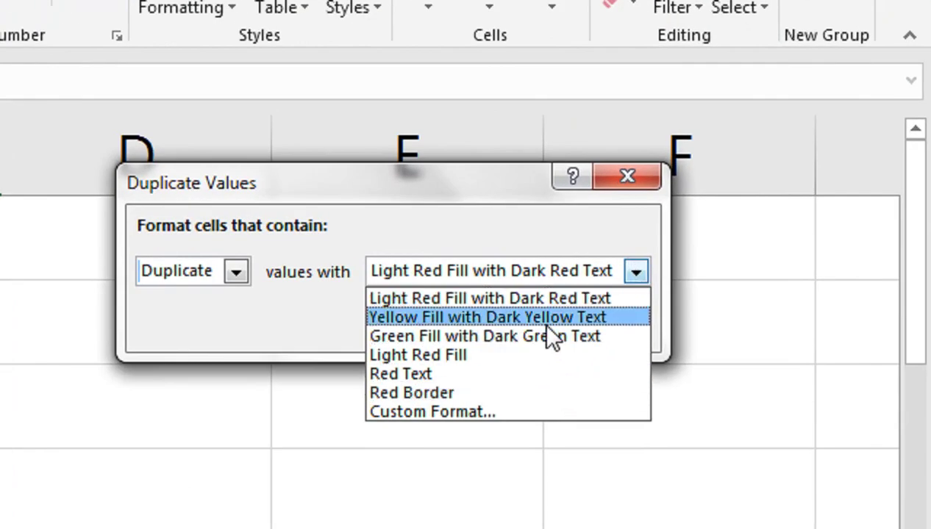
click(545, 322)
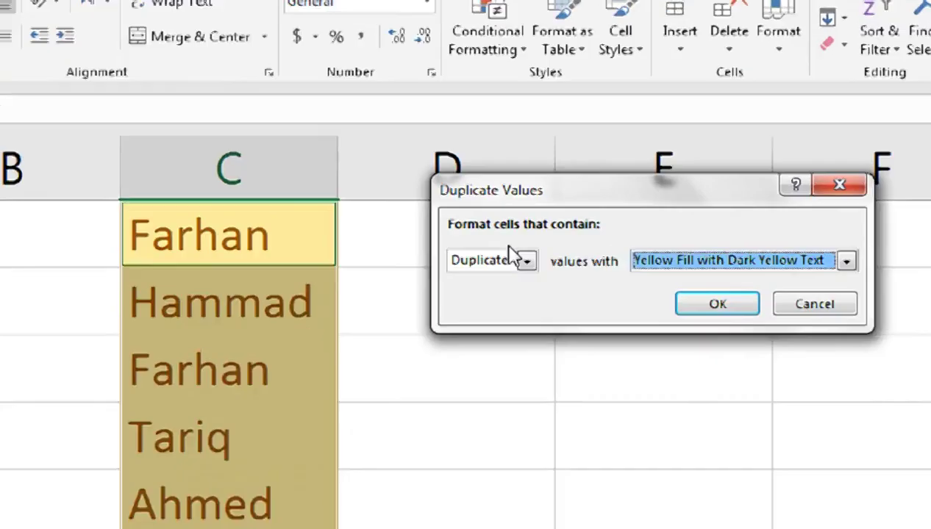
click(583, 226)
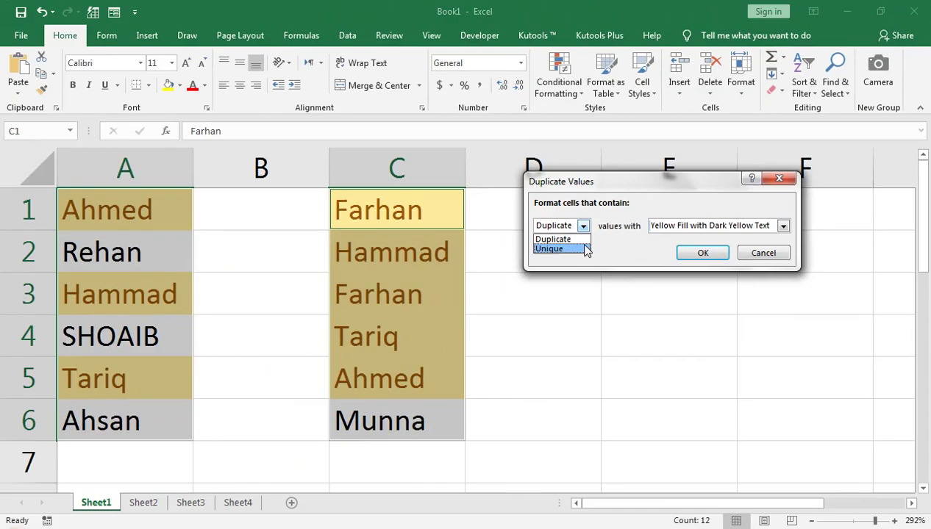
click(466, 303)
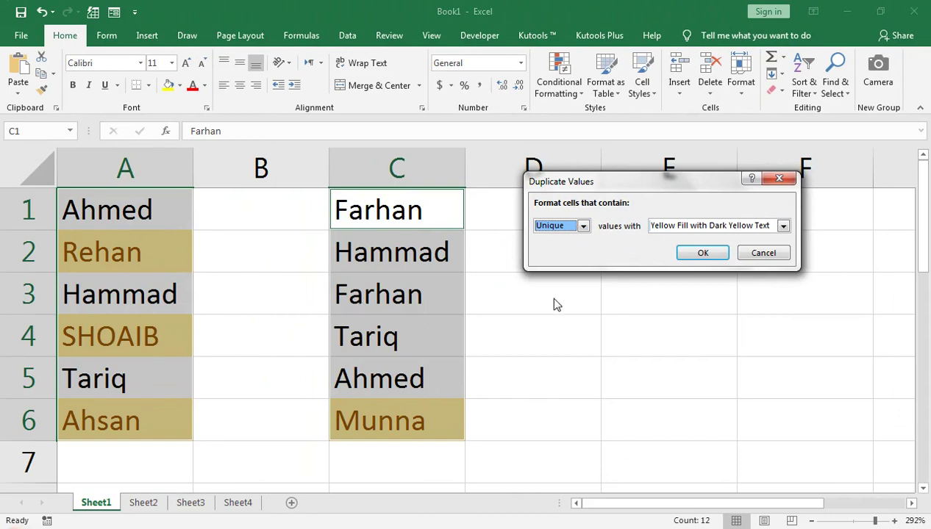
click(784, 228)
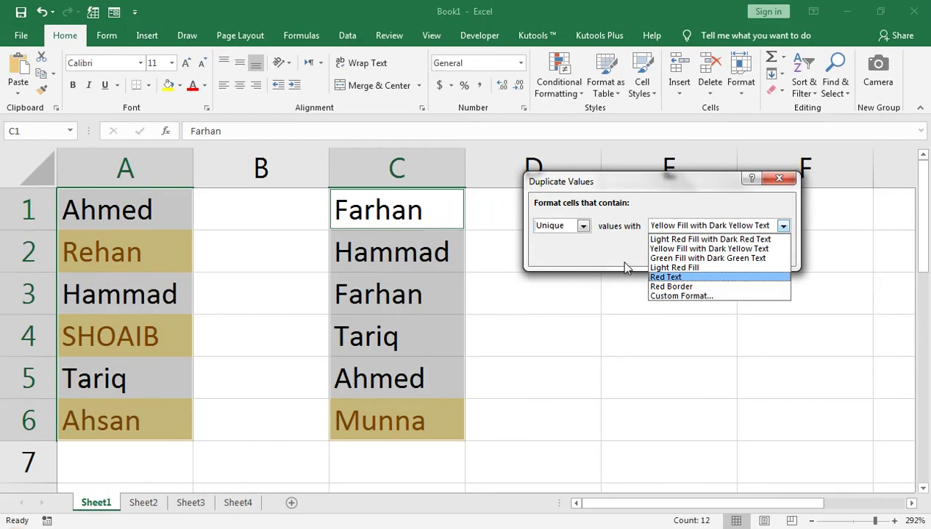
click(622, 261)
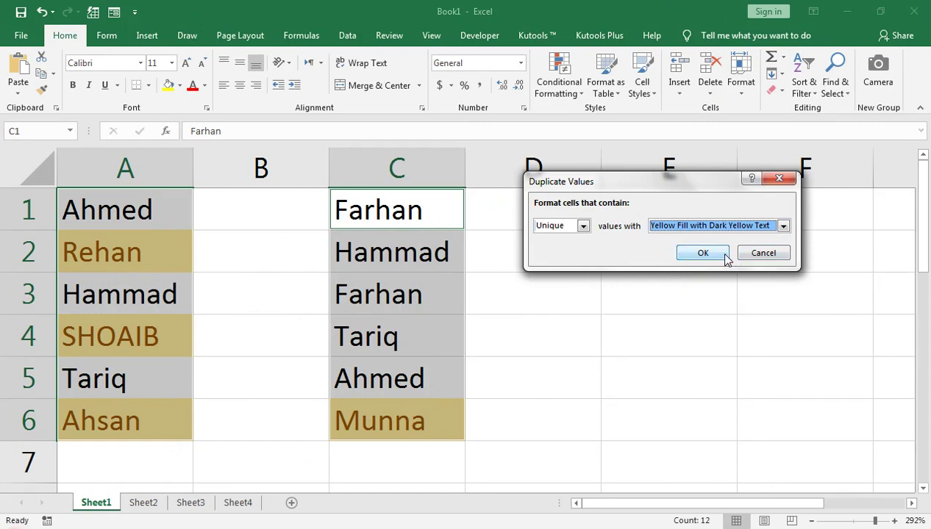
click(724, 257)
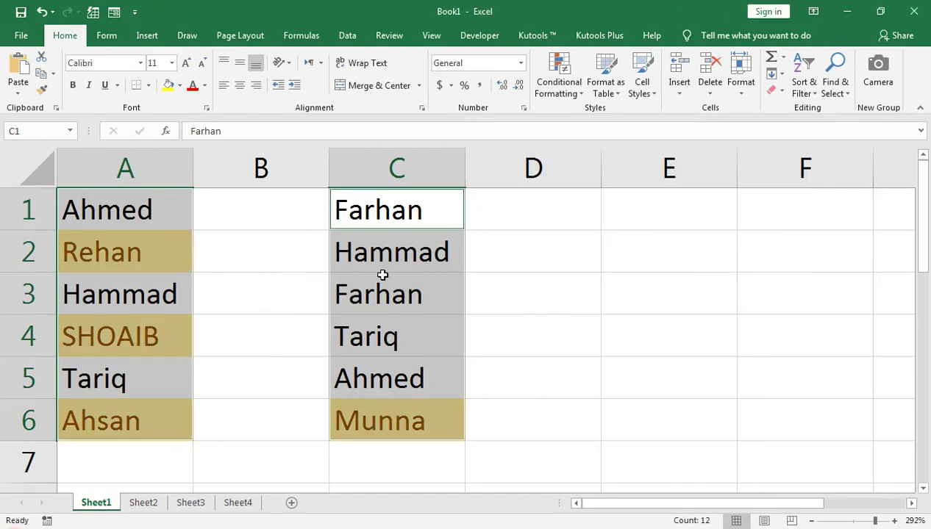
Step: Delete the Unique Values rule in Manage Rules so the lists lose their highlighting
click(556, 94)
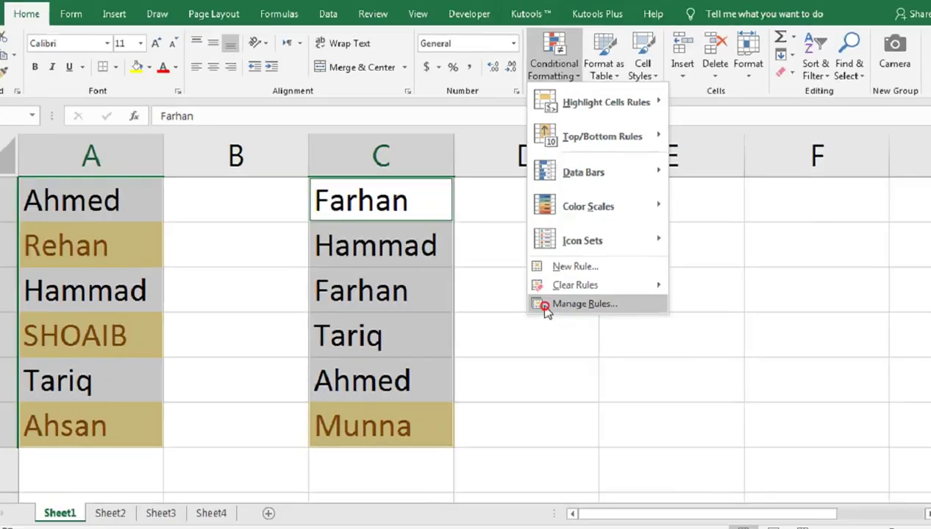
click(467, 265)
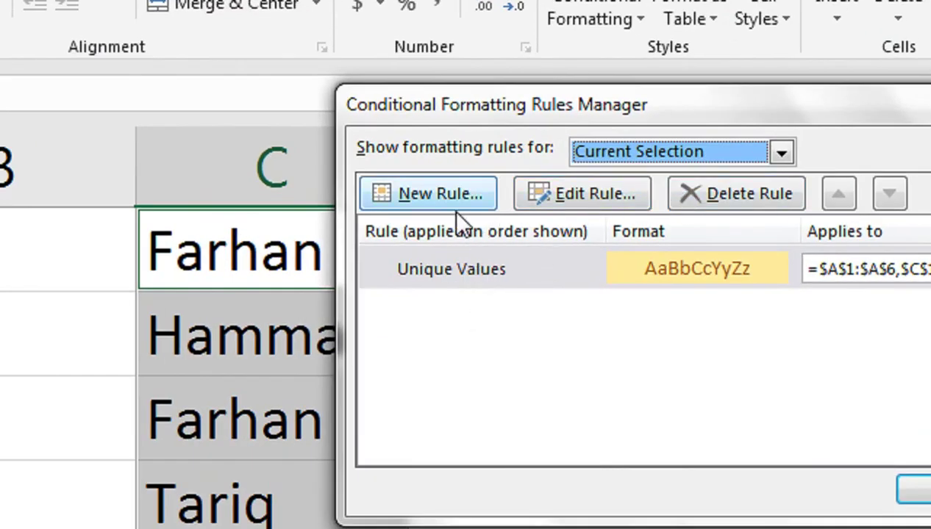
click(731, 205)
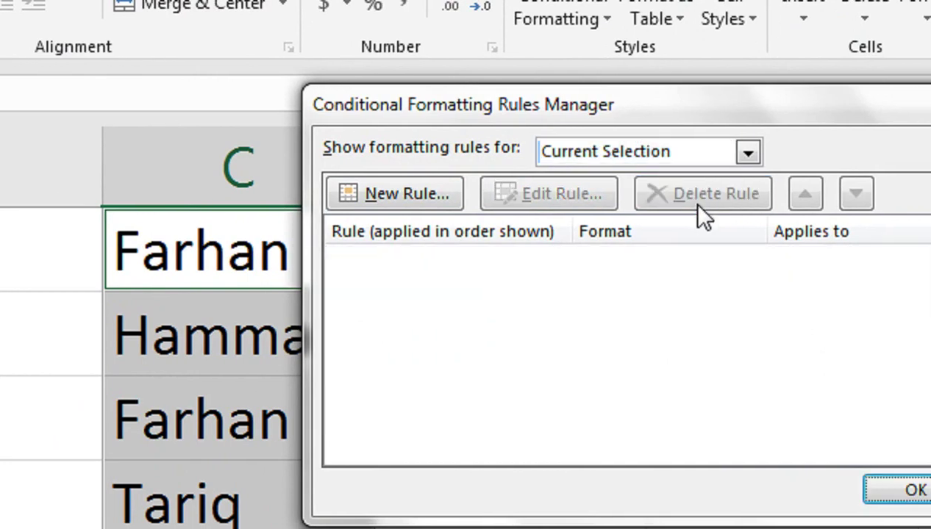
click(848, 329)
click(735, 329)
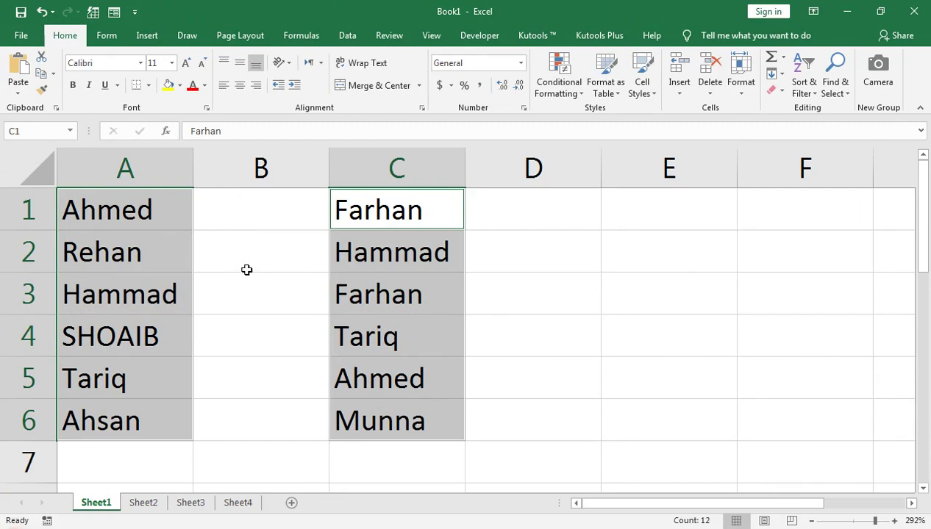
double_click(254, 209)
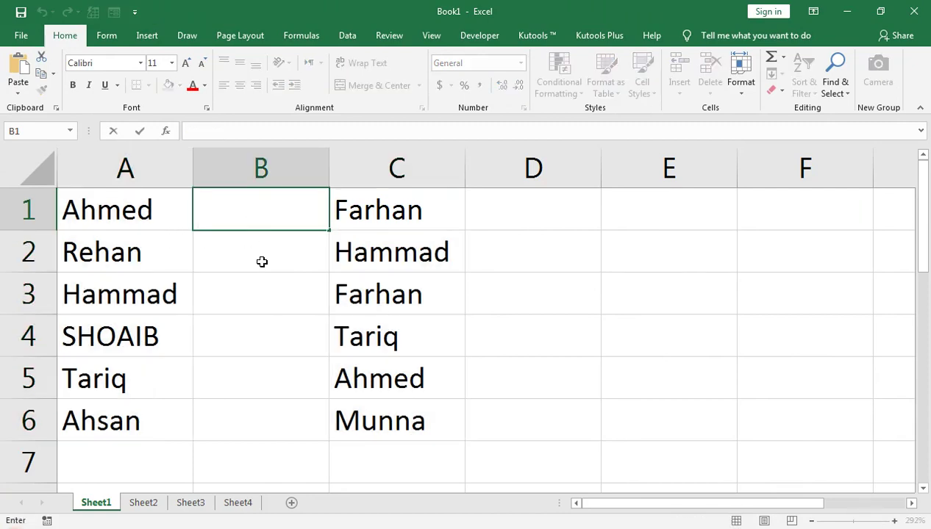
Step: In B1, start a VLOOKUP formula that uses A1 as the lookup value
click(262, 262)
click(250, 208)
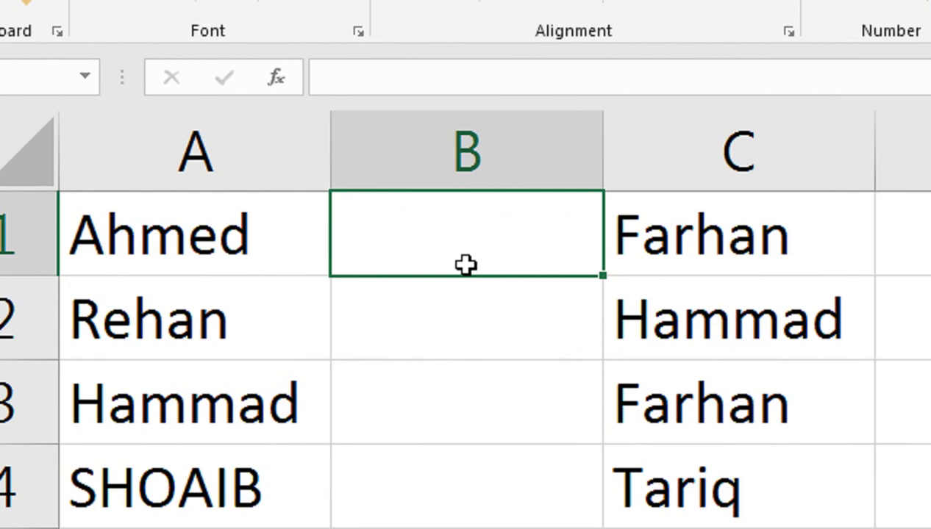
text(=VLO)
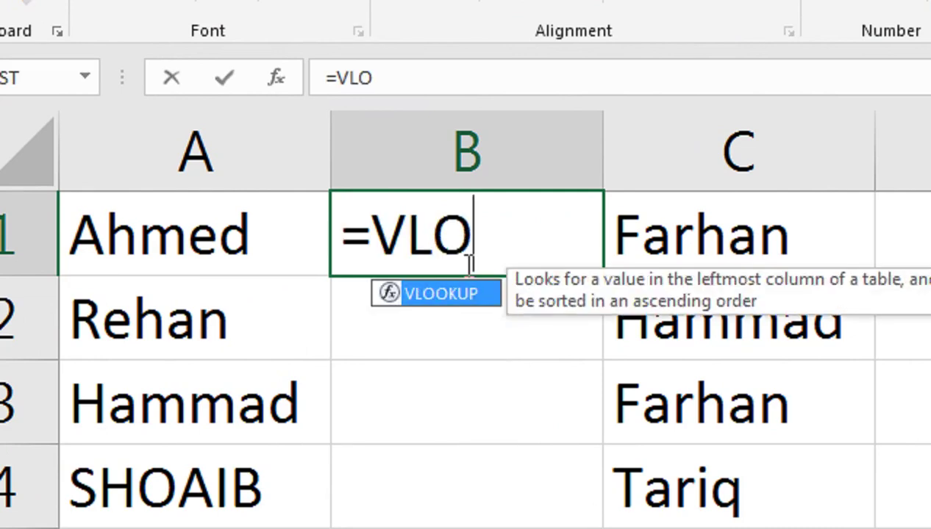
key(Tab)
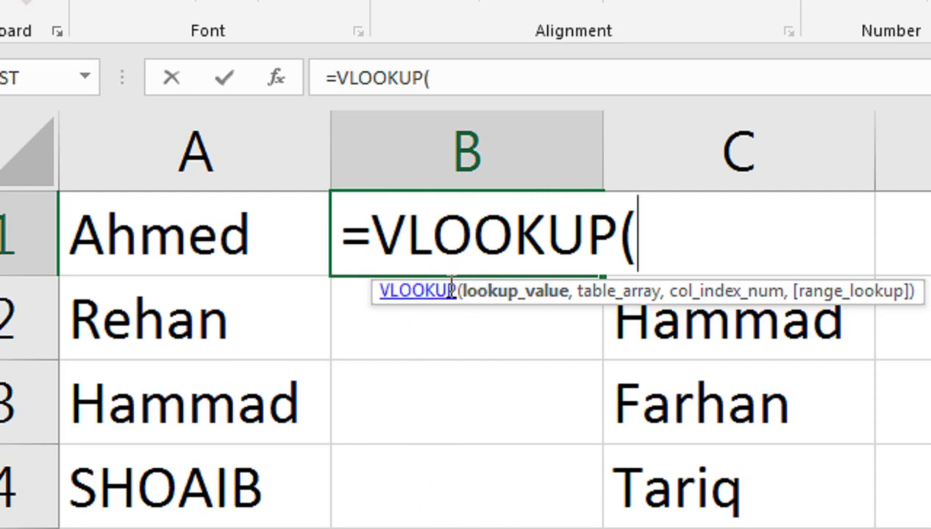
click(263, 224)
text(,)
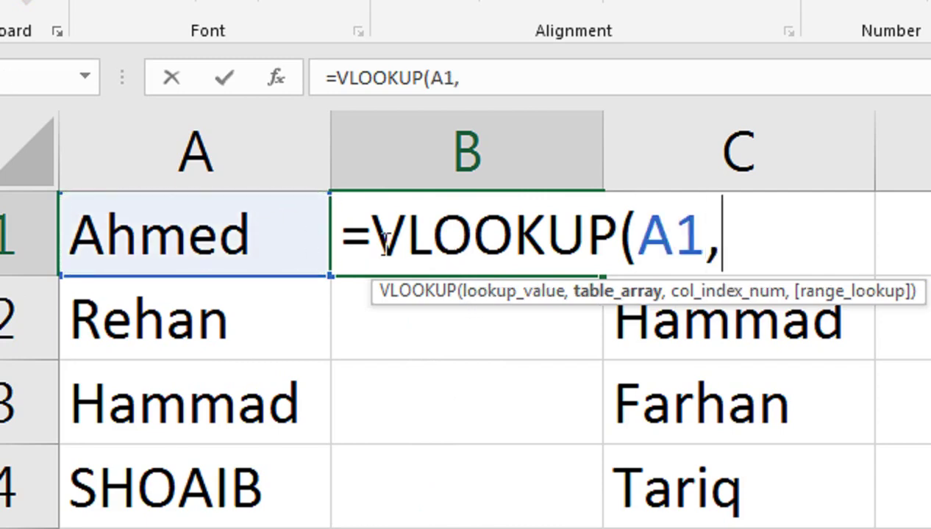
Step: Complete it as =VLOOKUP(A1,$C$1:$C$6,1,0) for an exact match, so B1 shows Ahmed
click(659, 324)
key(Up)
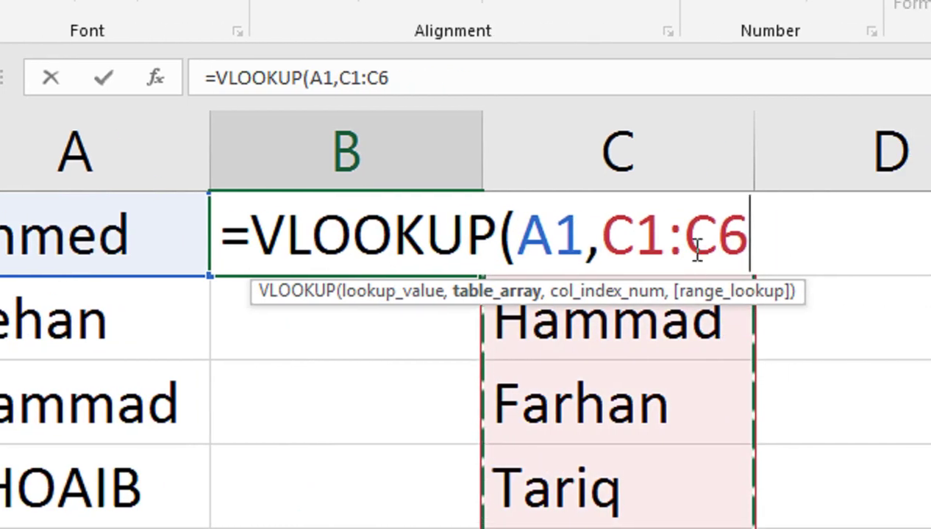
key(F4)
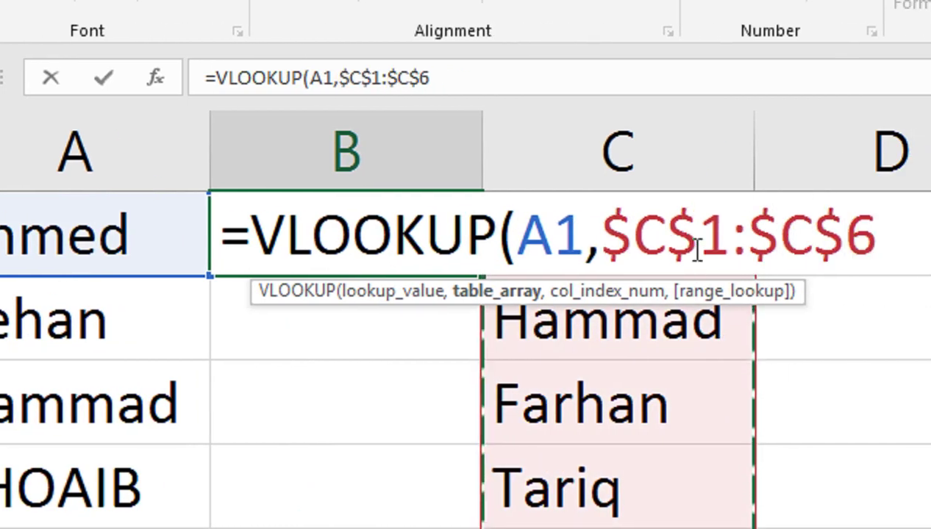
text(,)
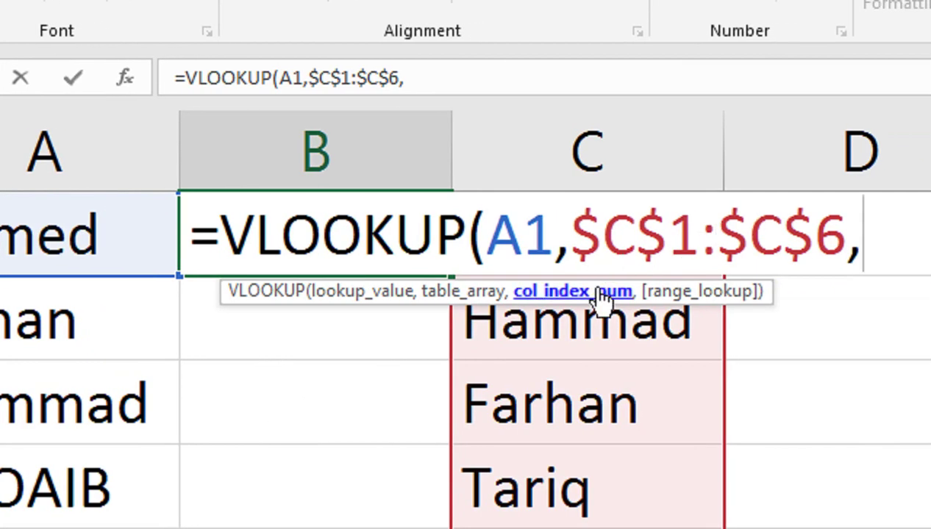
text(1)
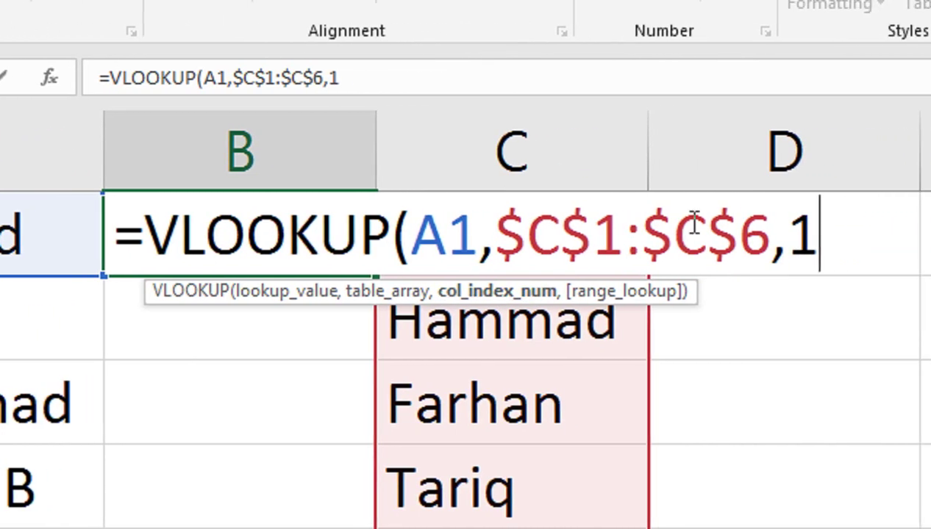
text(,)
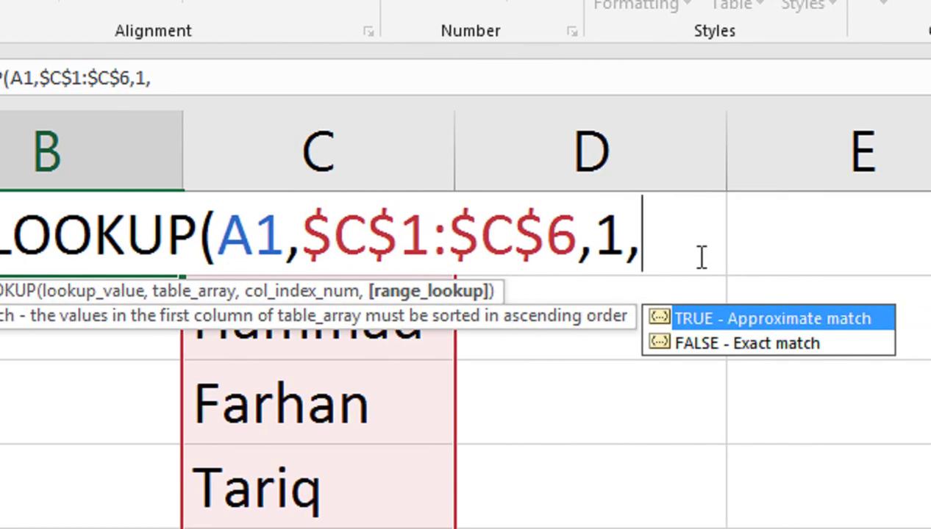
key(Down)
text(0)
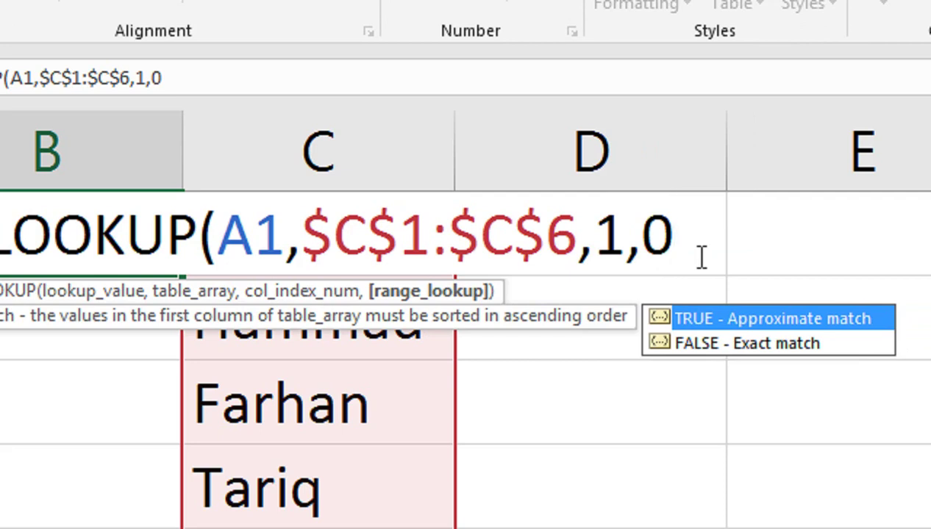
key(Escape)
text())
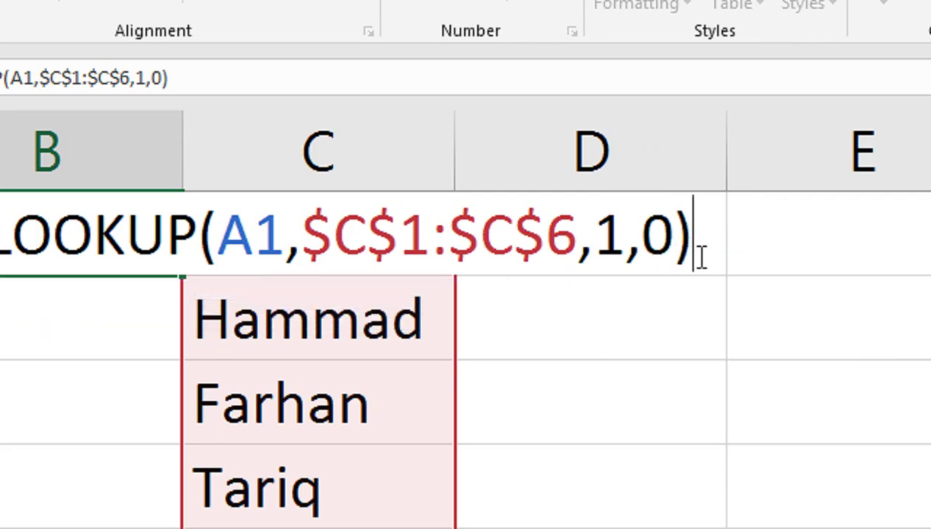
key(Return)
key(Up)
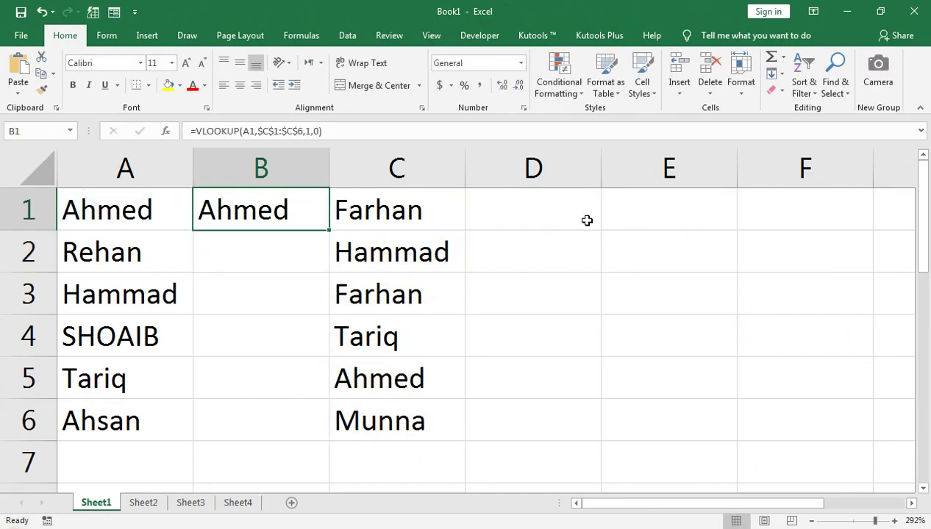
Step: Fill the VLOOKUP down B1:B6 with Ctrl+D, showing #N/A for names absent from column C
key(shift+Down)
key(shift+Down)
key(shift+Down)
key(shift+Down)
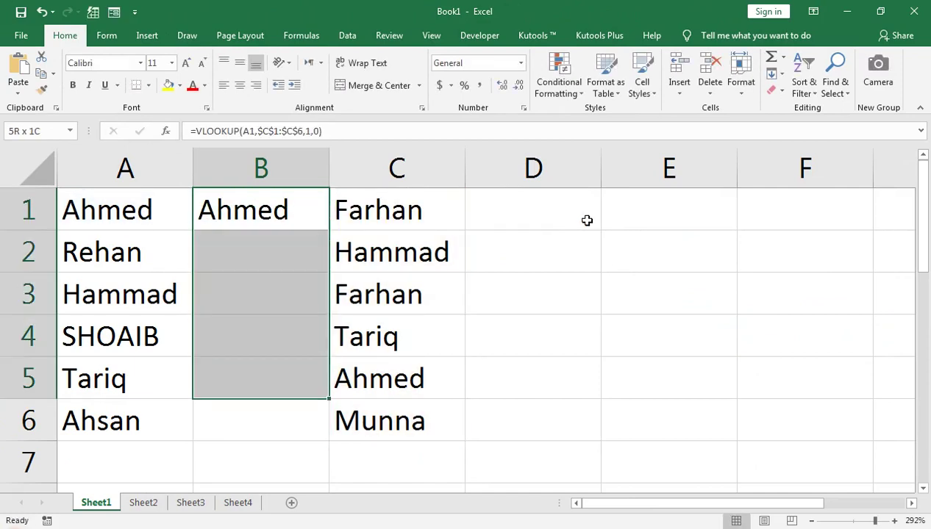
key(shift+Down)
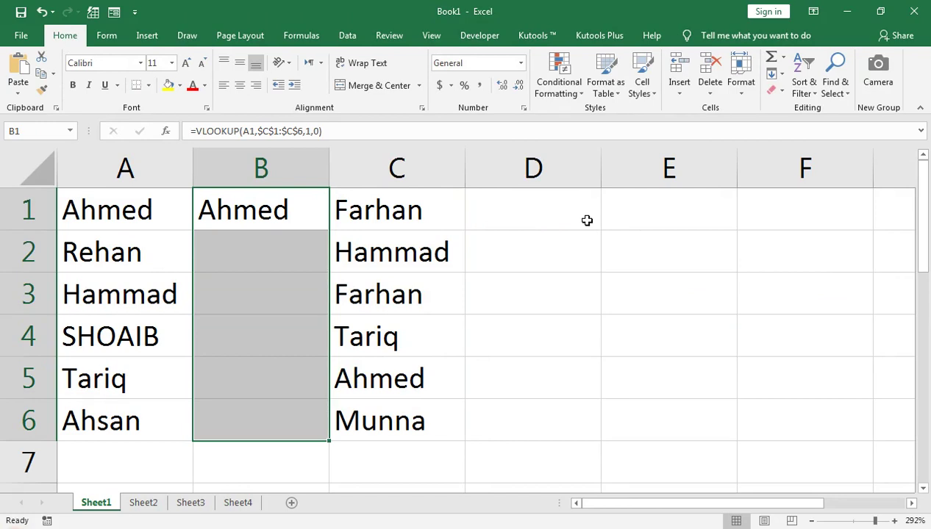
key(ctrl+d)
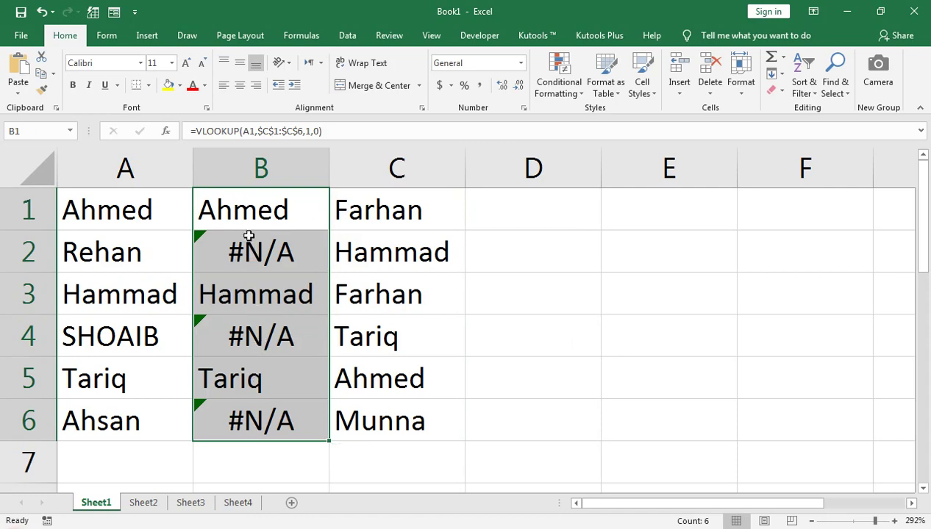
click(270, 199)
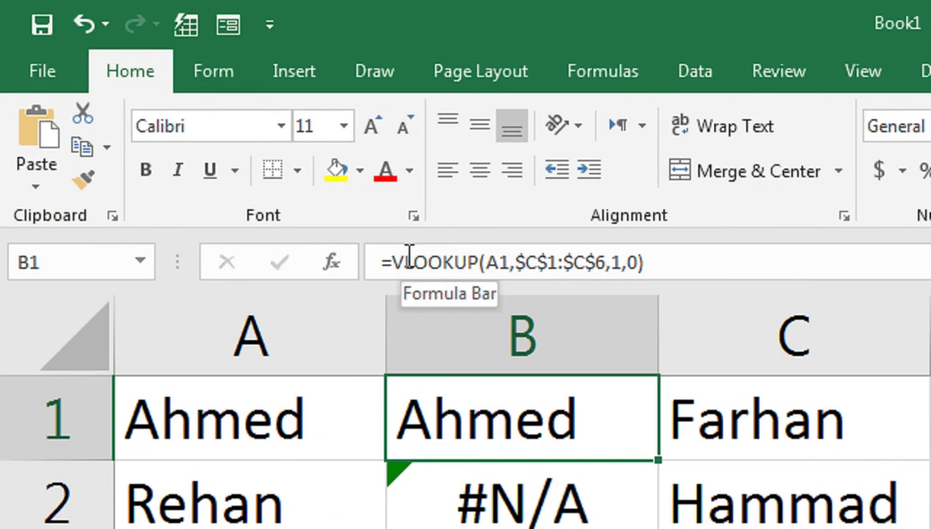
click(195, 137)
Step: Wrap B1's lookup as =ISNA(VLOOKUP(A1,$C$1:$C$6,1,0)) and copy it down toward B6
click(392, 273)
text(ISNA)
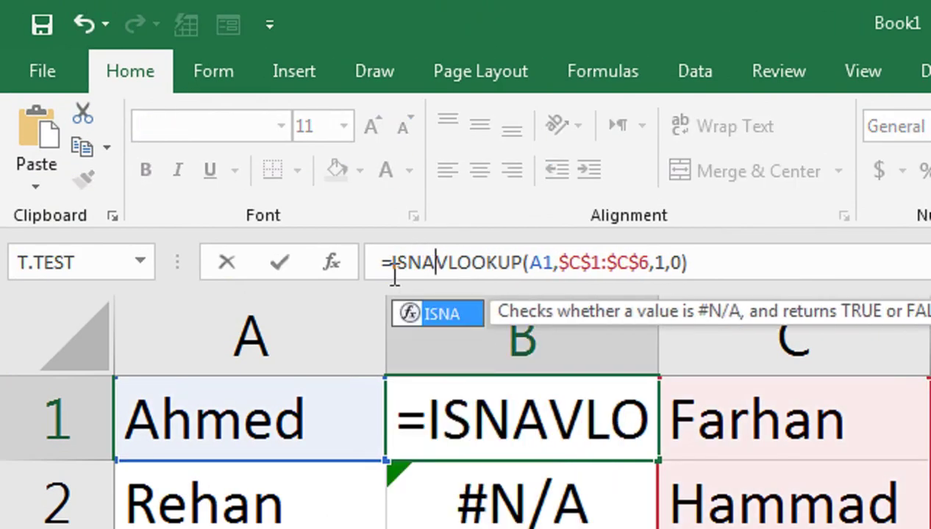
text(()
click(699, 250)
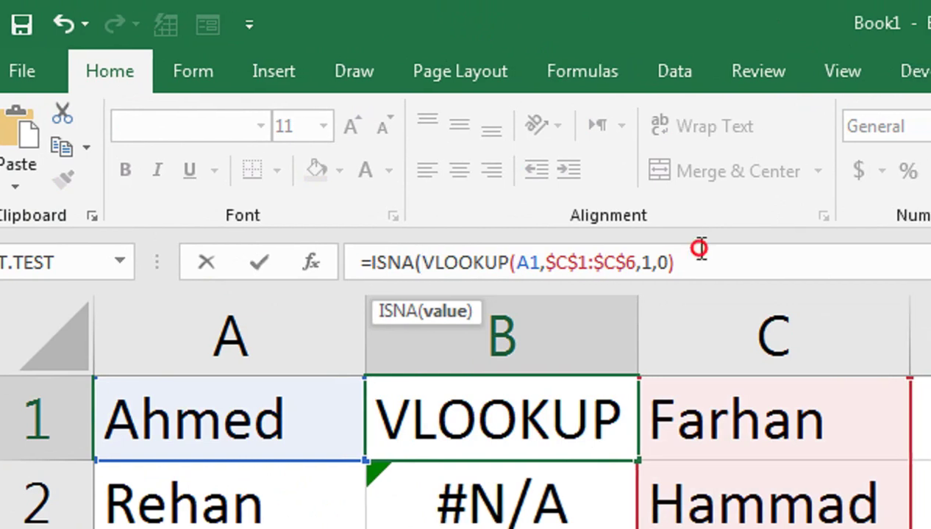
text())
key(Return)
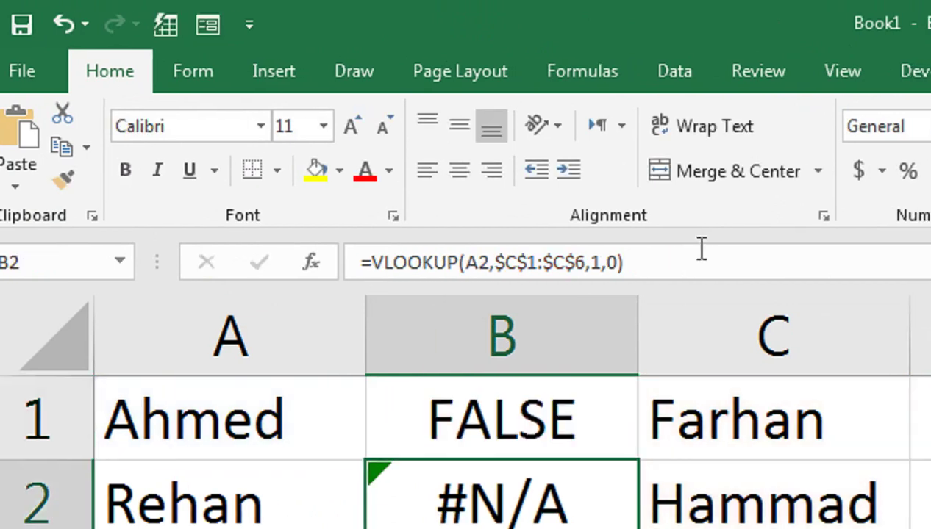
click(609, 398)
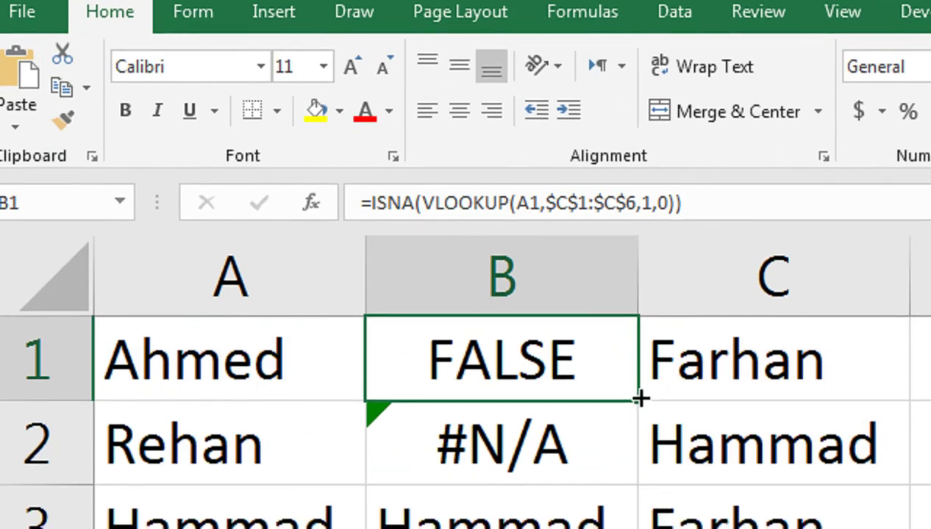
double_click(637, 400)
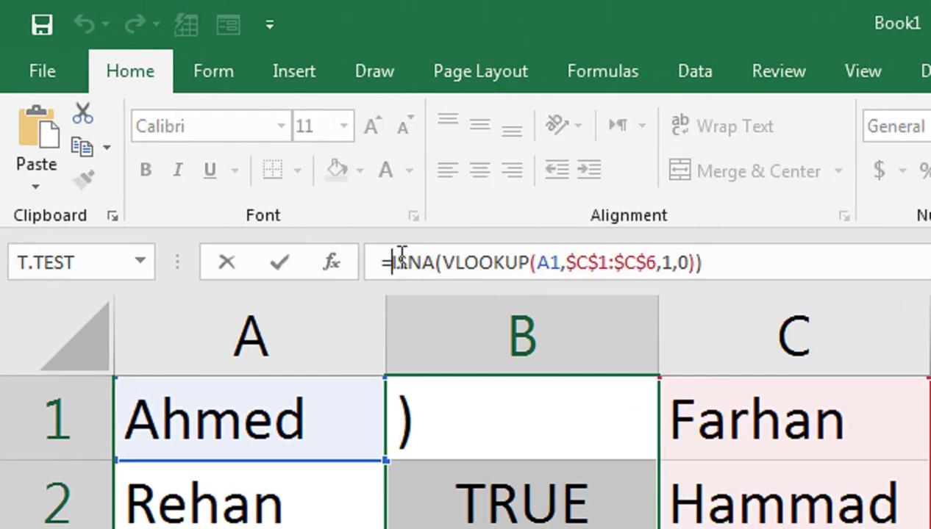
Step: Change B1 to =IF(ISNA(VLOOKUP(A1,$C$1:$C$6,1,0)),"MISSING","") and fill it down to B6
click(201, 131)
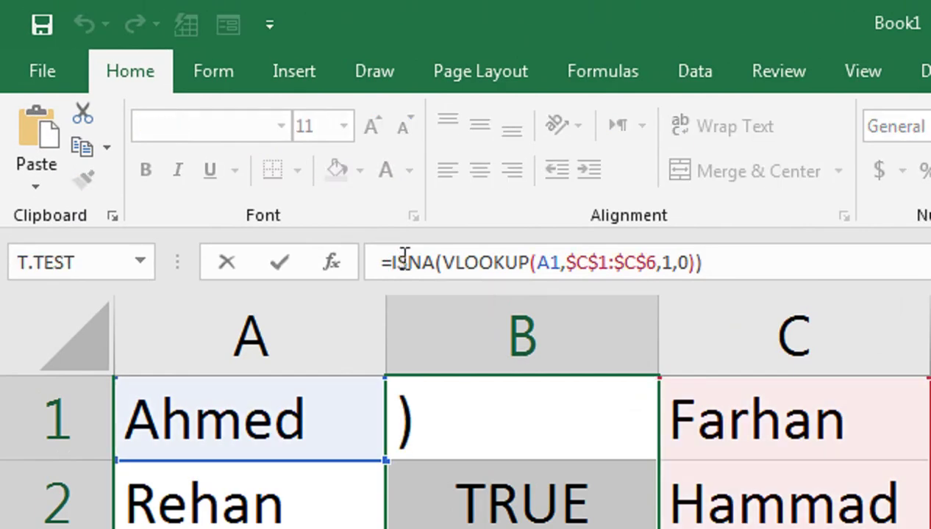
text(IF()
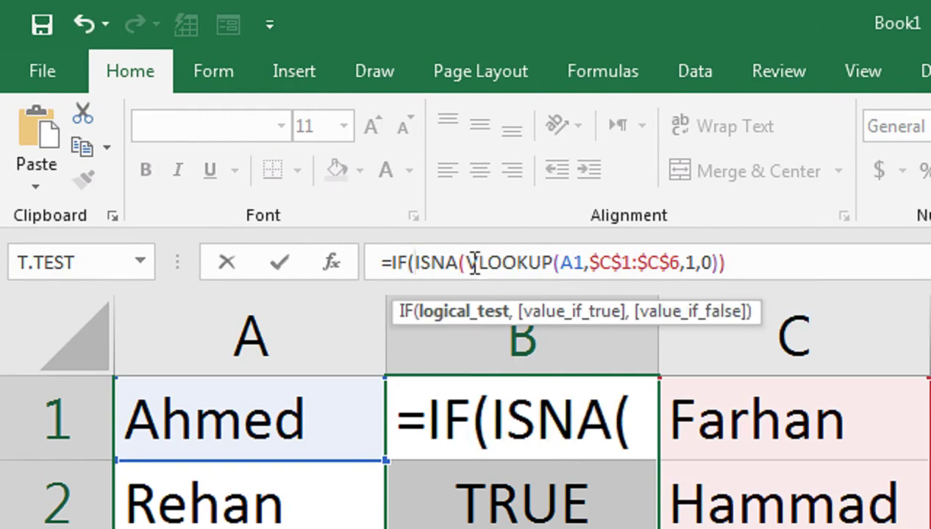
click(735, 263)
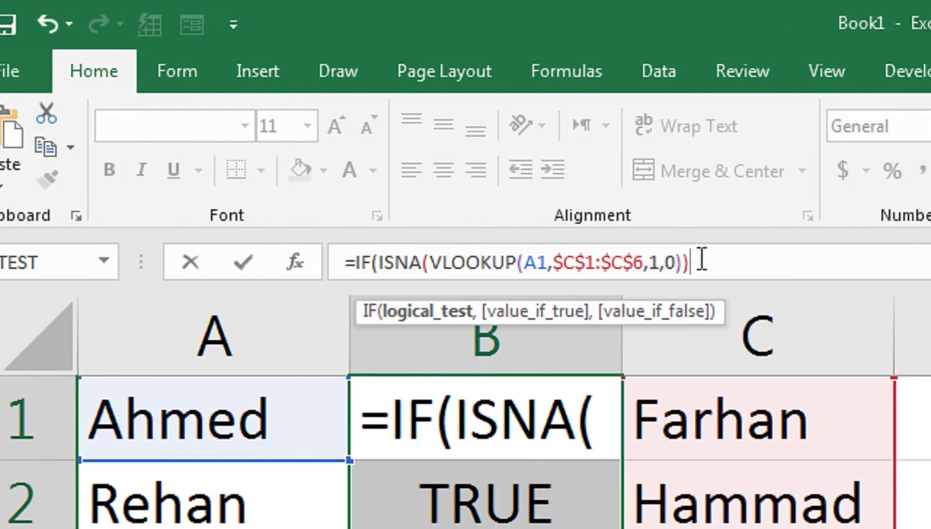
text(,)
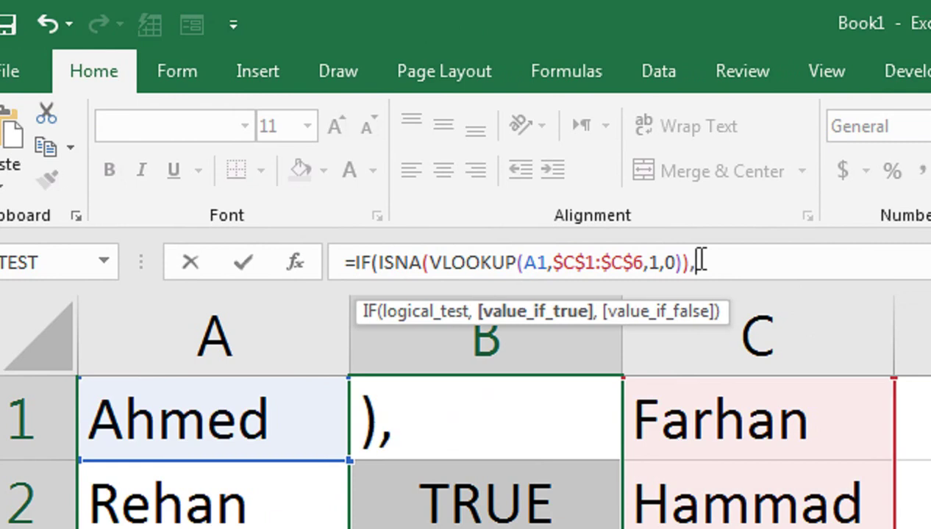
text("mI)
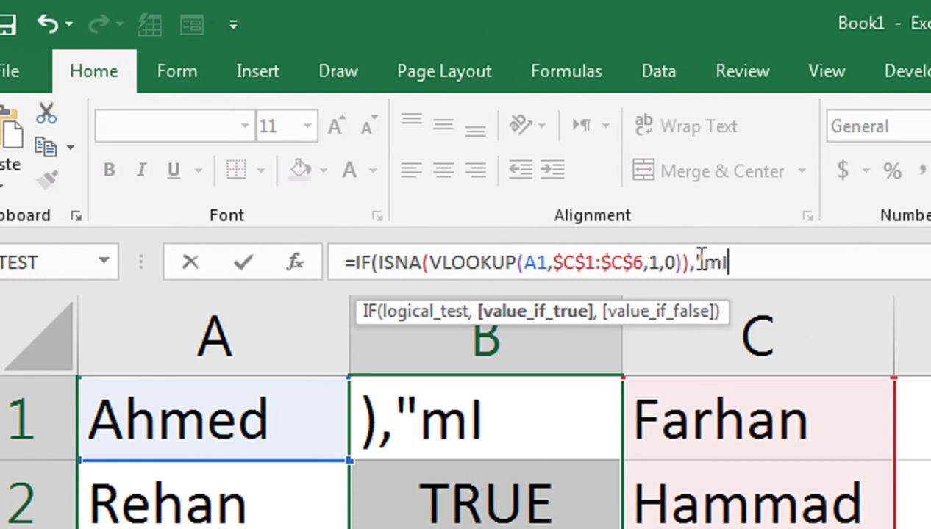
text(S)
key(BackSpace)
key(BackSpace)
key(BackSpace)
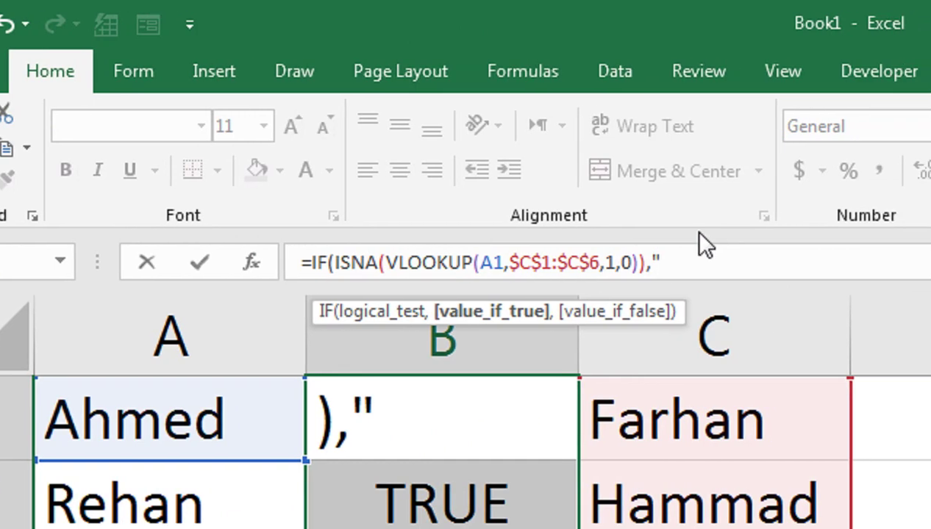
text(MISSIN G")
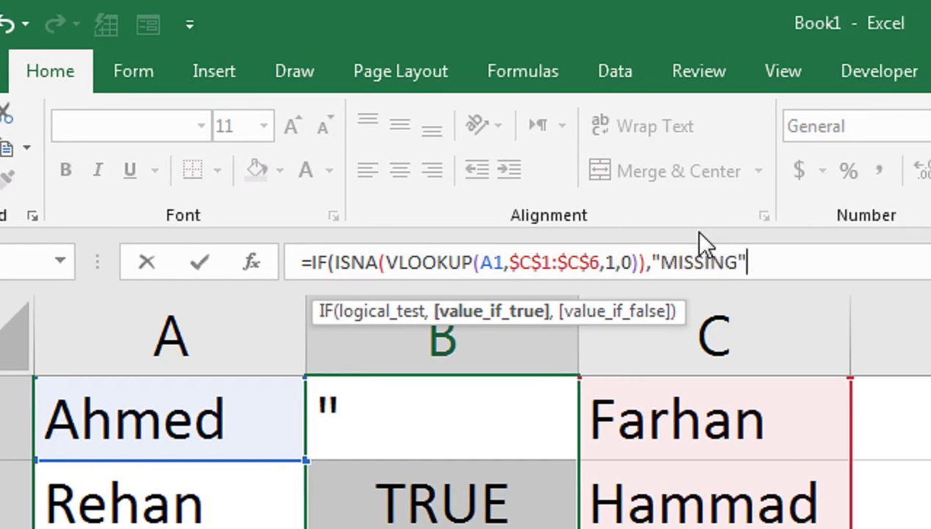
text(,"")
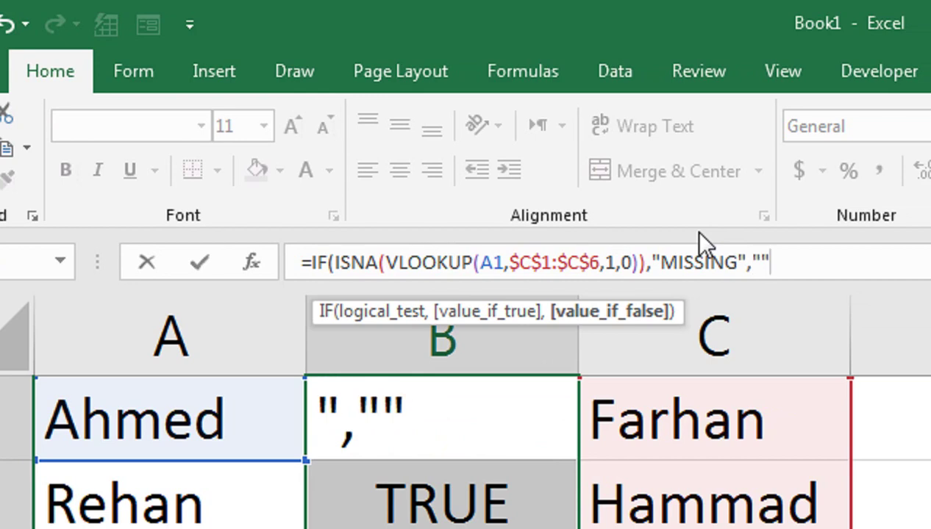
text())
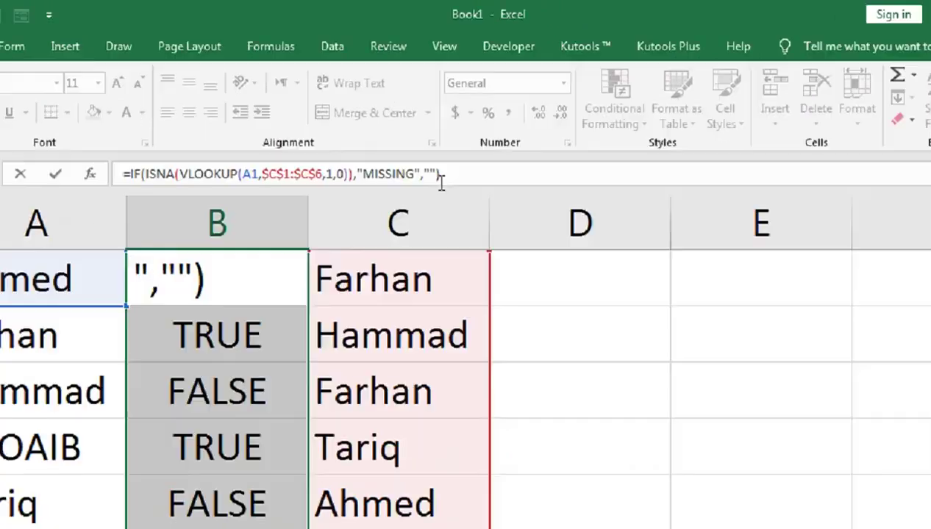
key(Return)
click(261, 203)
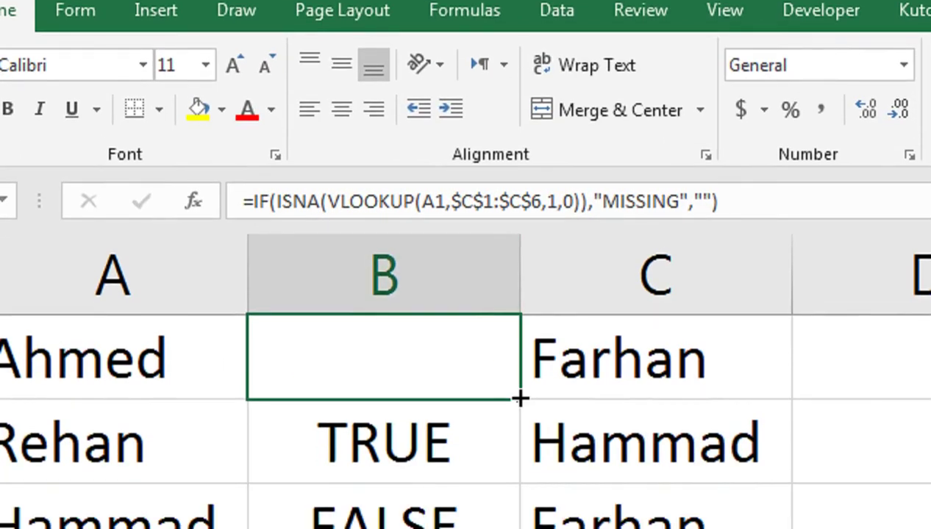
double_click(520, 398)
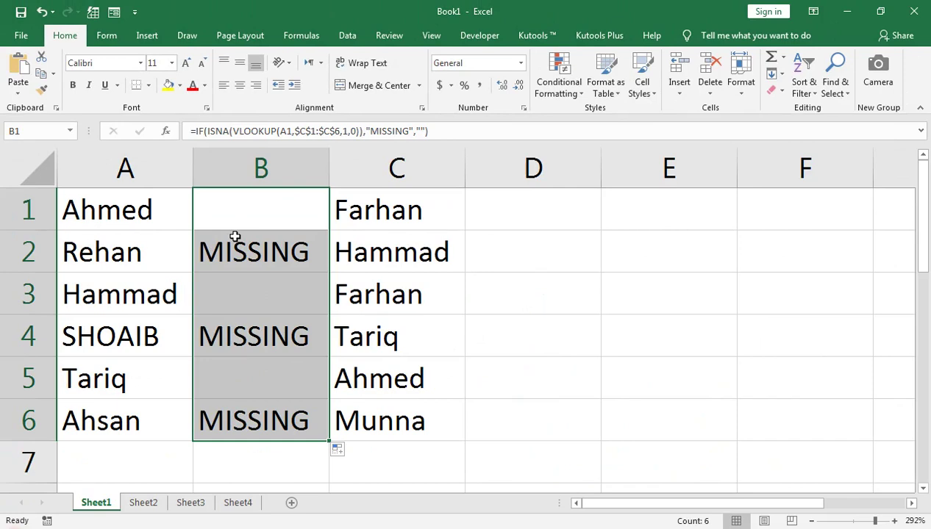
key(ctrl+q)
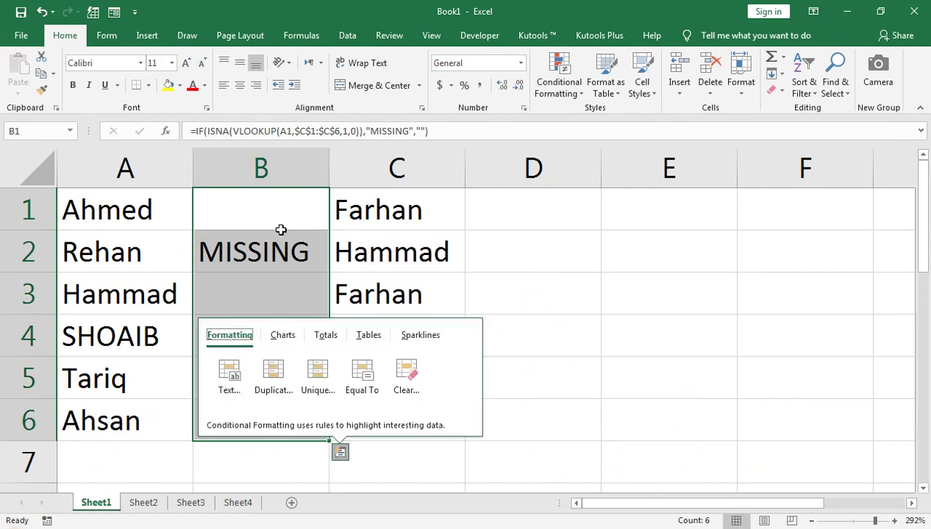
Step: With A1 selected, start a new formula-based conditional formatting rule
click(147, 212)
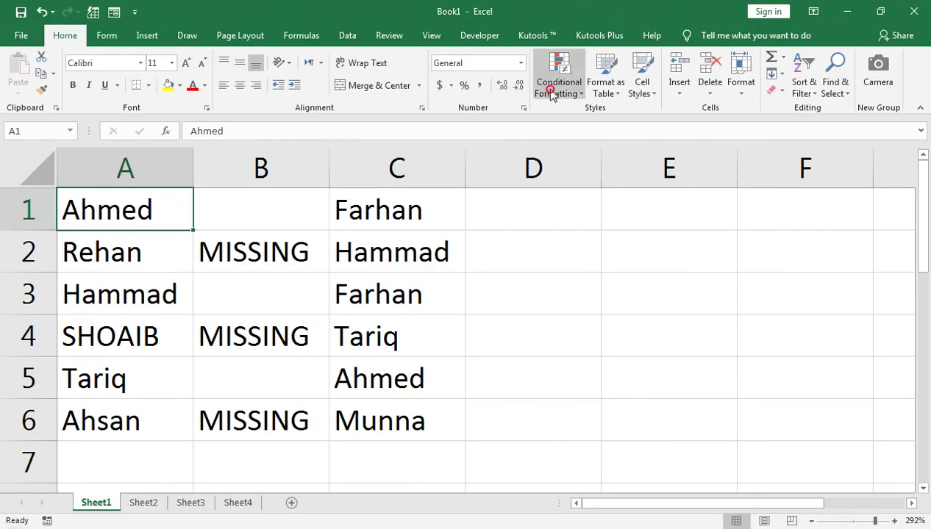
click(553, 81)
mouse_move(566, 242)
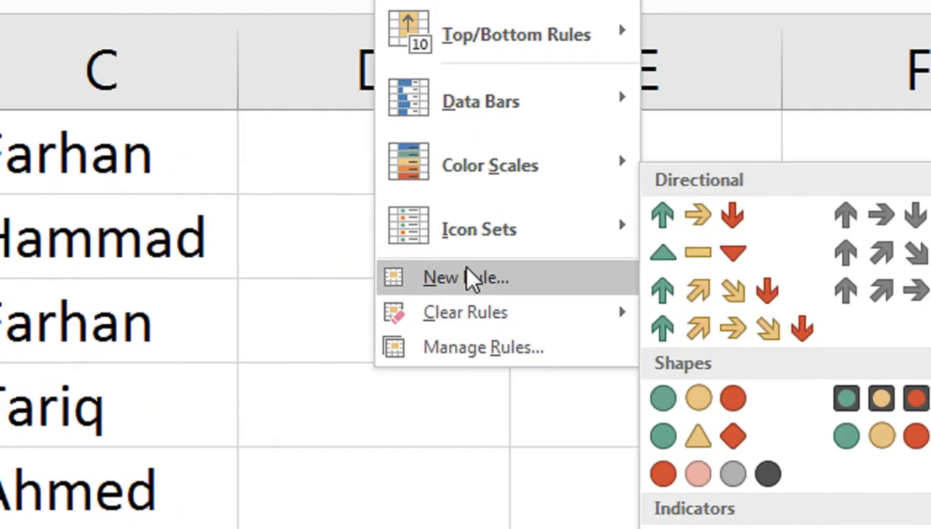
click(469, 278)
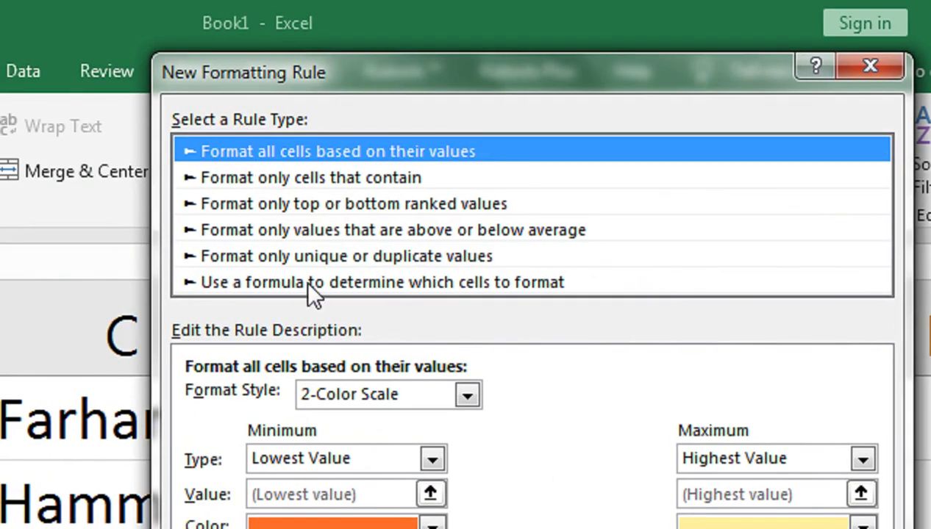
click(309, 286)
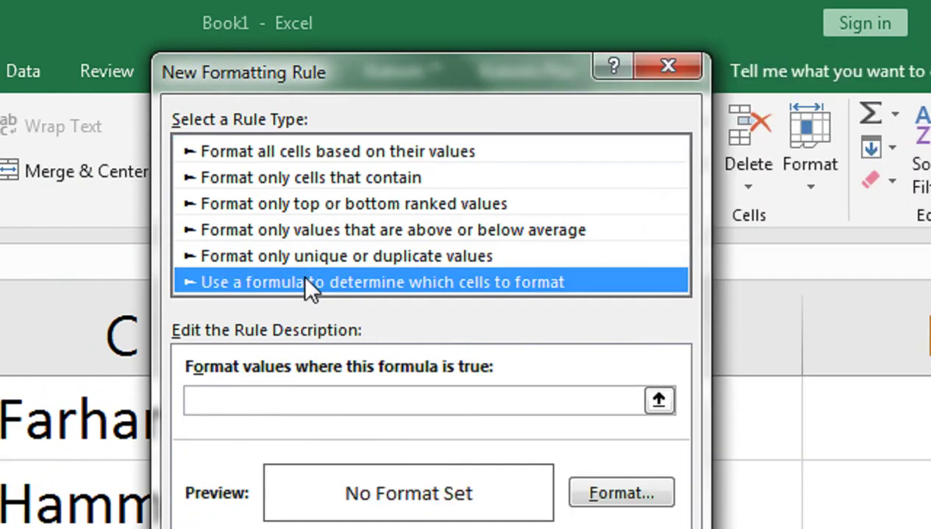
click(331, 396)
Step: Enter the rule formula =ISNA(VLOOKUP(A1,$C$1:$C$6,1,0)) with A1 relative
text(=ISNA(VLOOKUP)
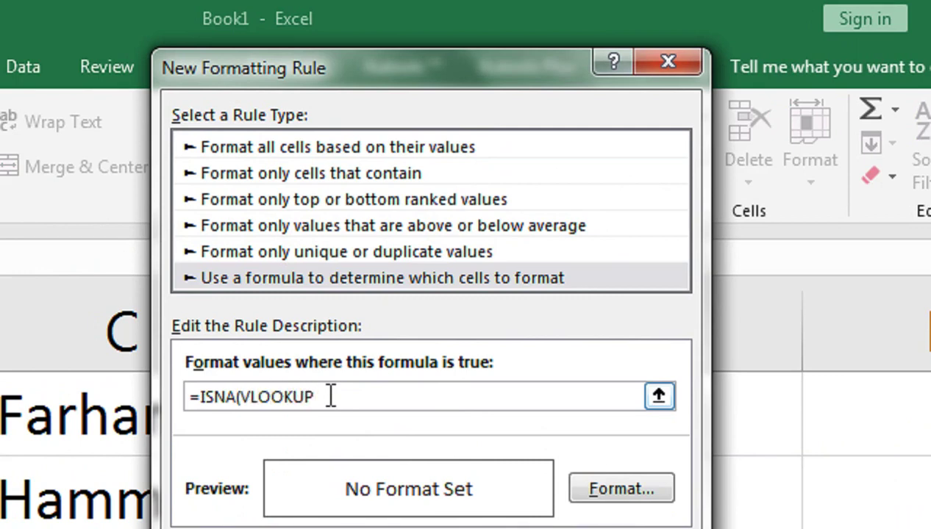
text(()
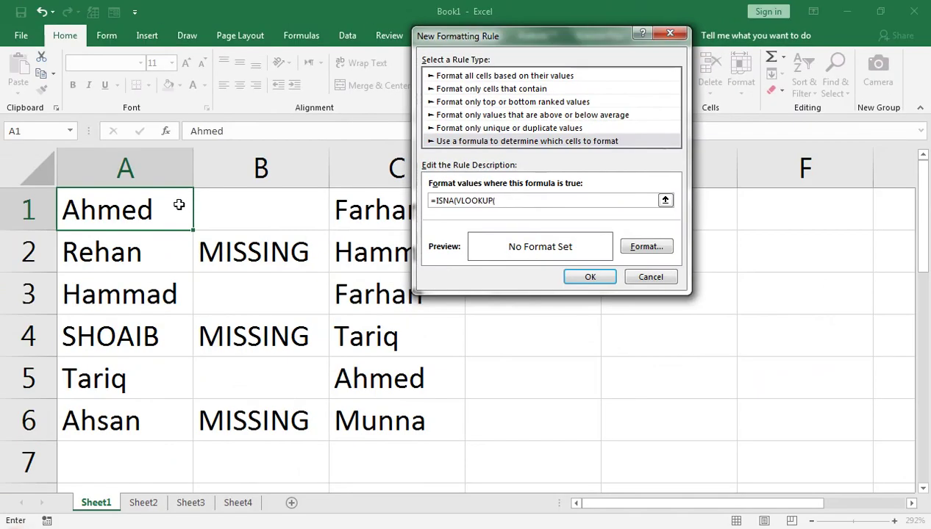
click(176, 204)
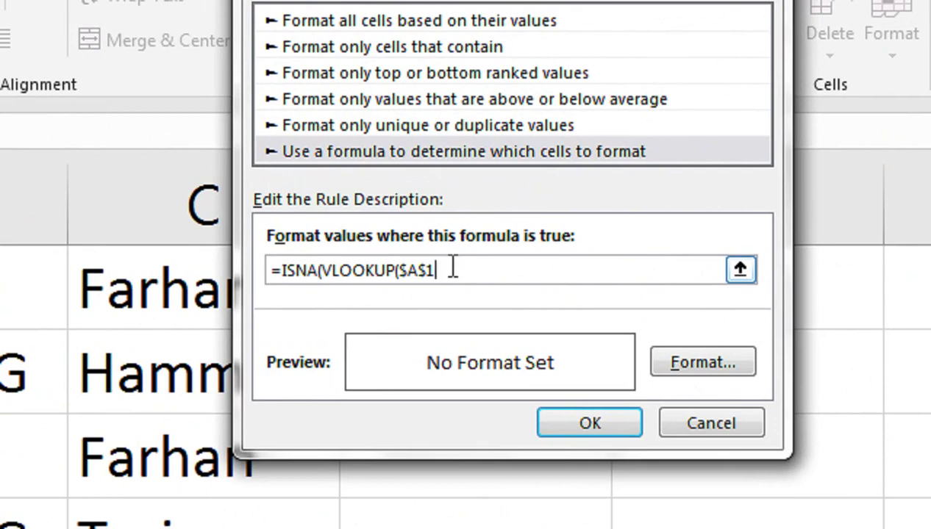
key(F4)
key(F4)
key(F4)
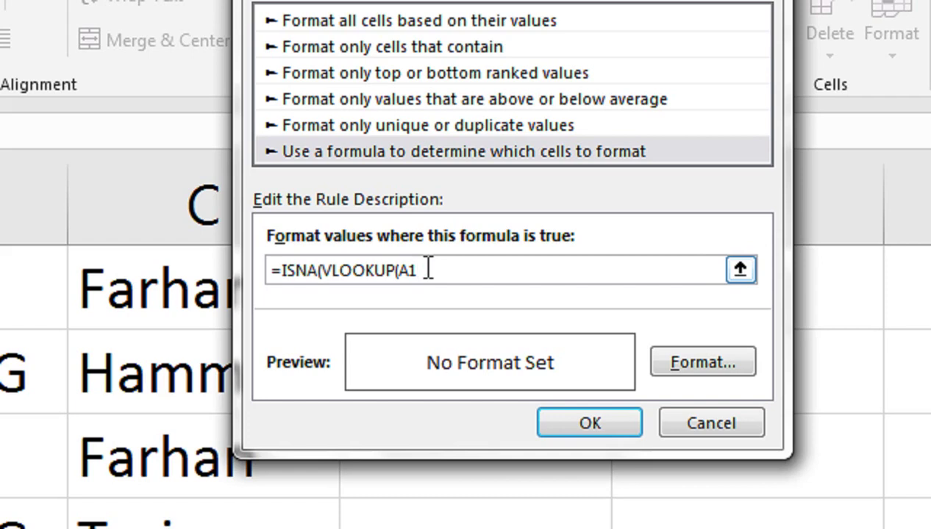
text(,)
click(201, 270)
text(:$C$6)
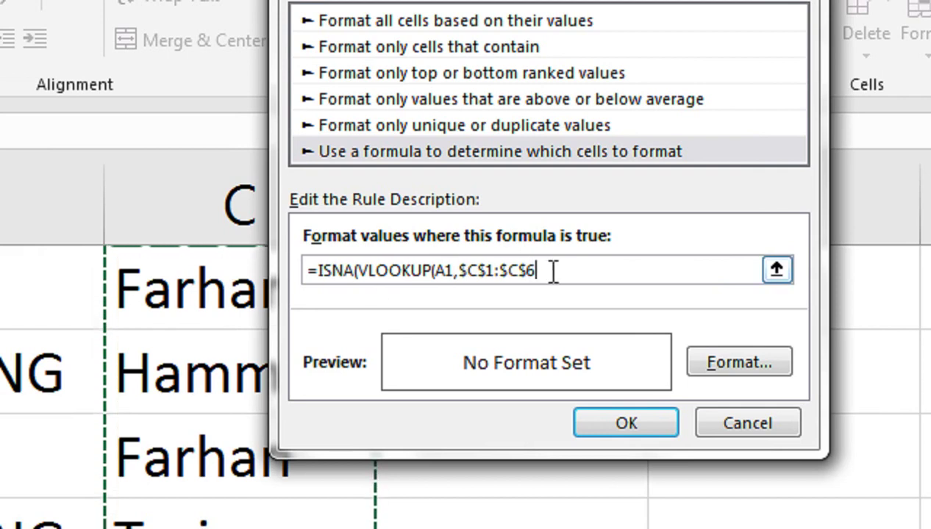
text(,1)
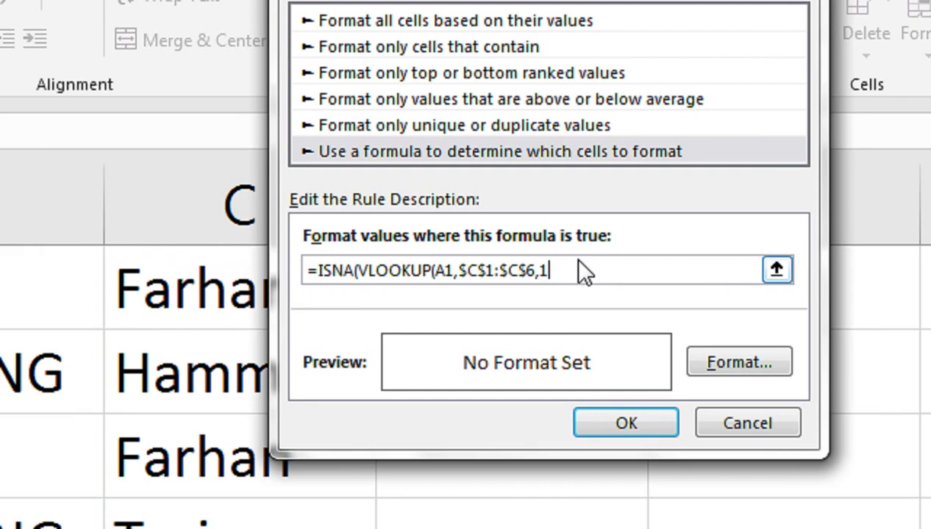
text(,0)
text()))
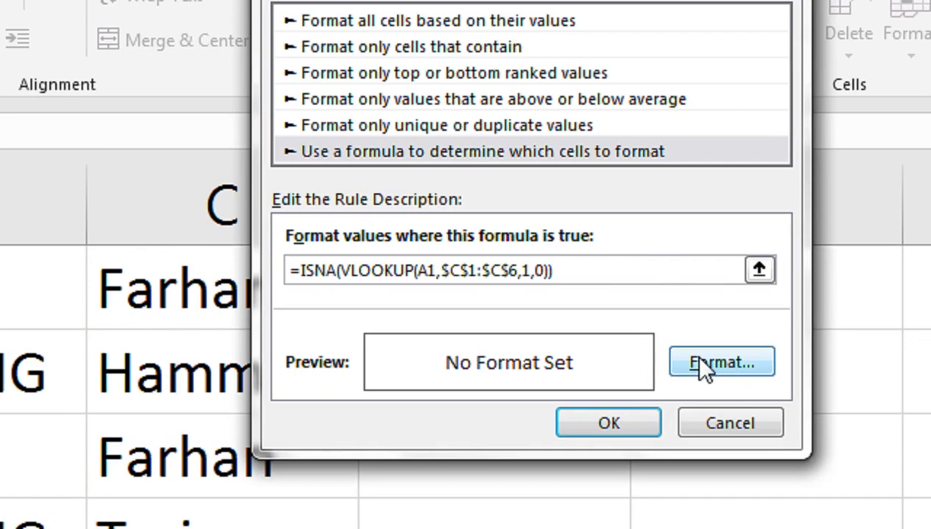
click(704, 362)
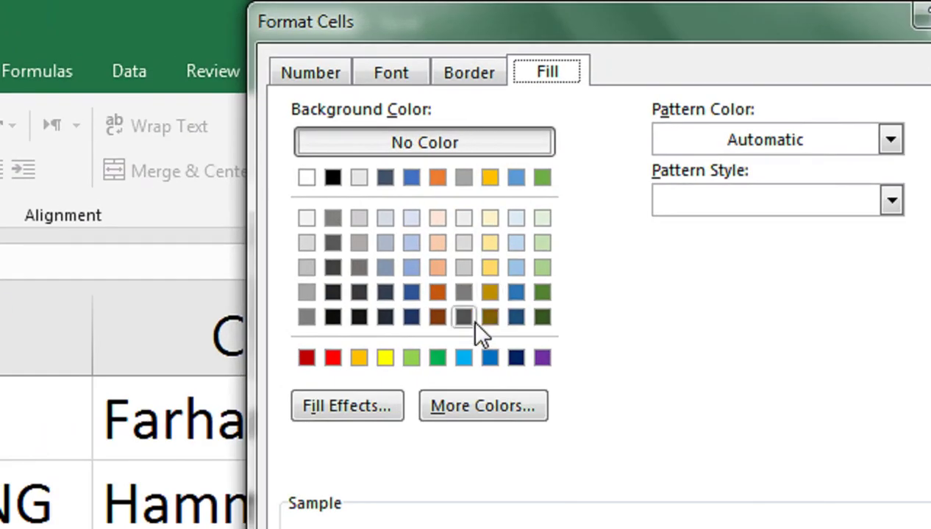
Step: Give the rule an orange fill and white font colour, then apply it to A1
click(436, 295)
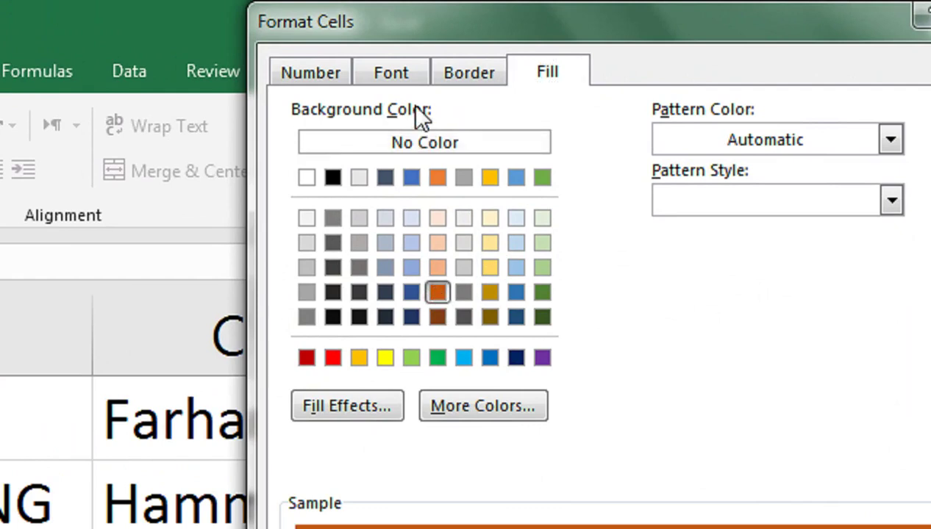
click(391, 72)
click(680, 318)
click(644, 402)
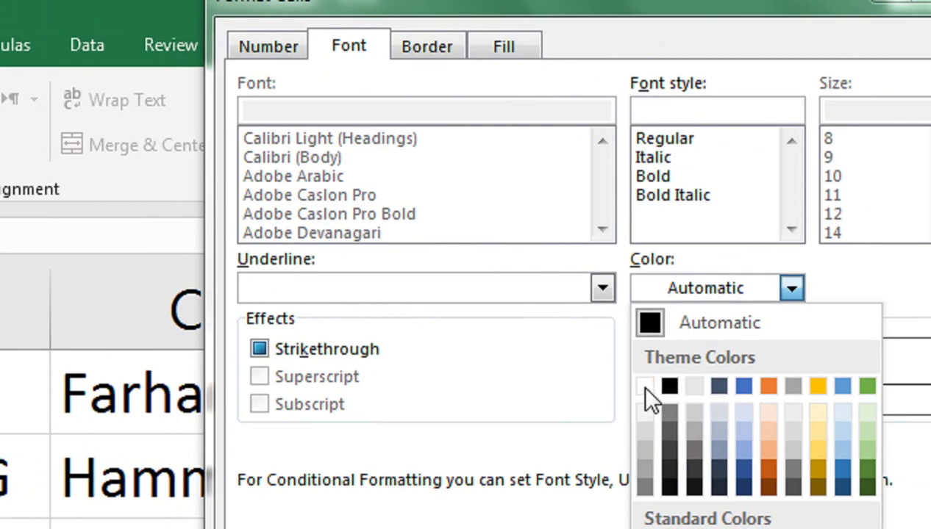
click(645, 387)
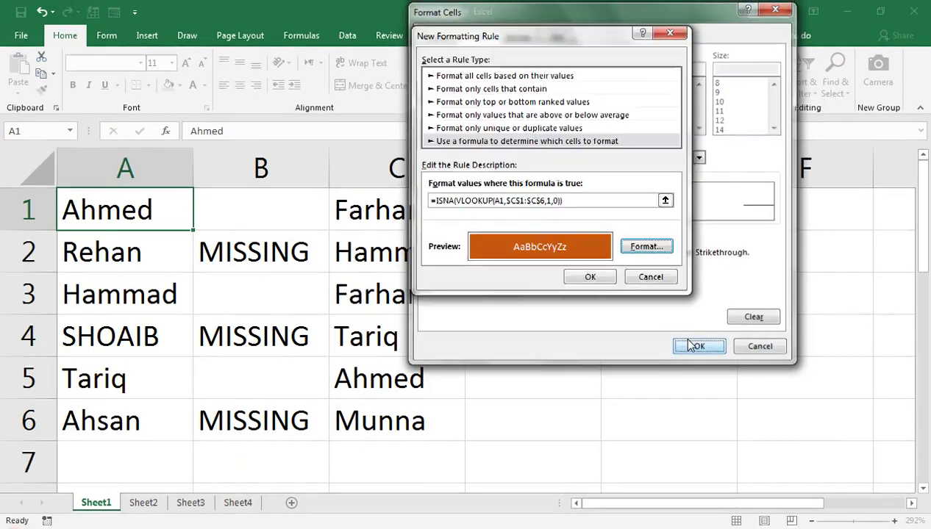
click(691, 345)
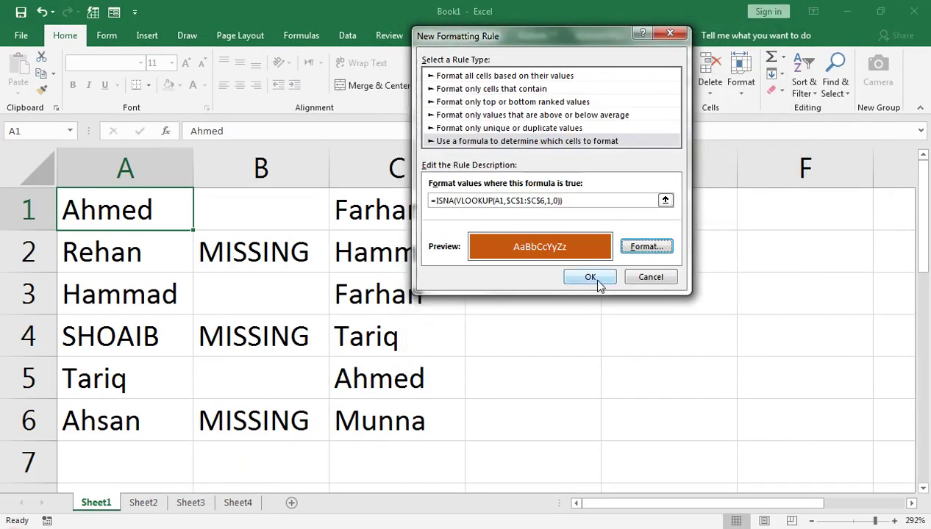
click(592, 278)
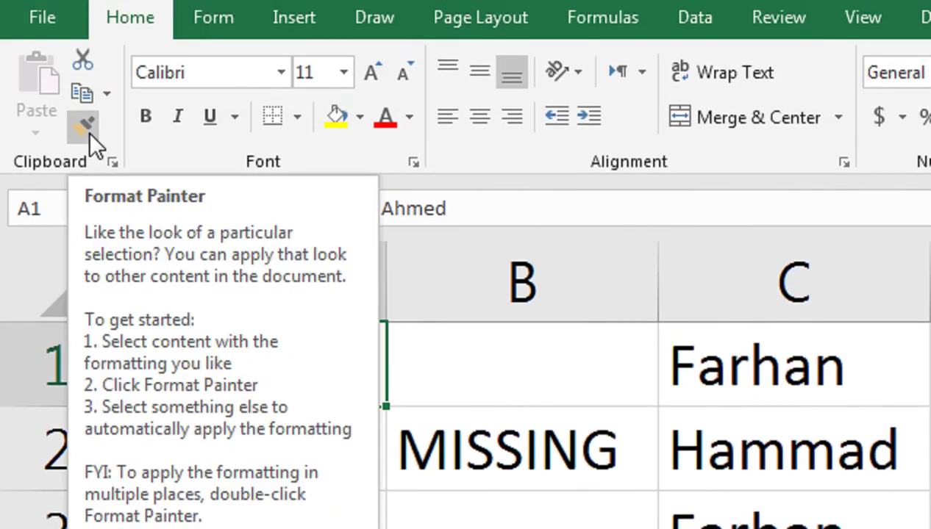
Step: Use Format Painter to copy A1's rule onto A2:A6, turning Rehan, SHOAIB and Ahsan orange
click(88, 131)
drag(239, 410, 265, 425)
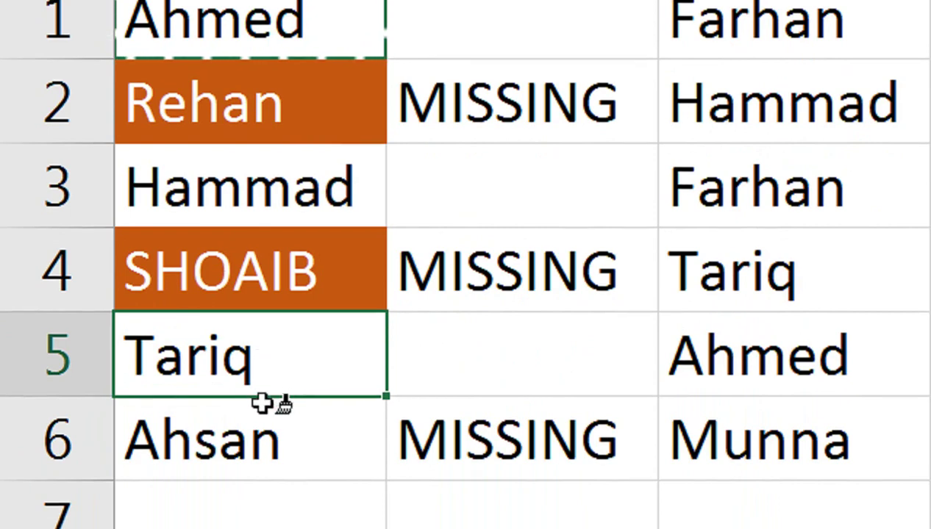
click(264, 441)
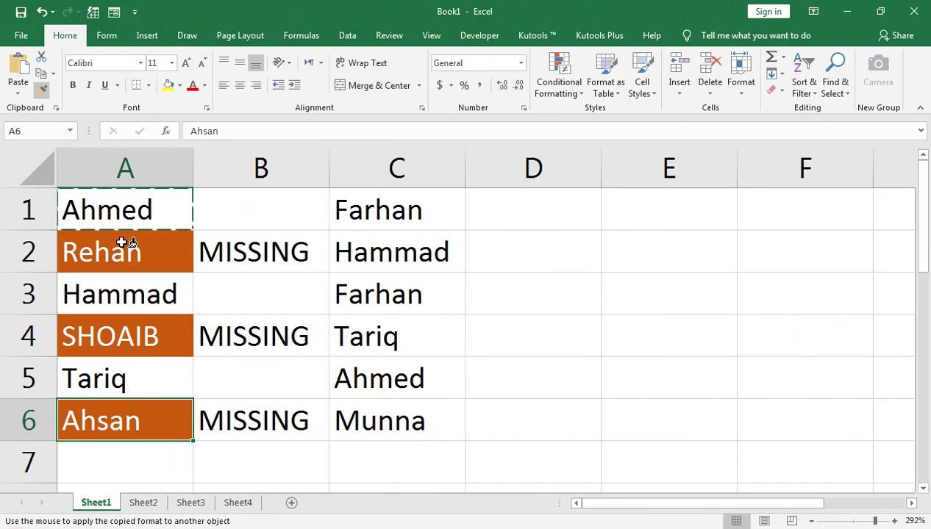
click(41, 89)
click(94, 234)
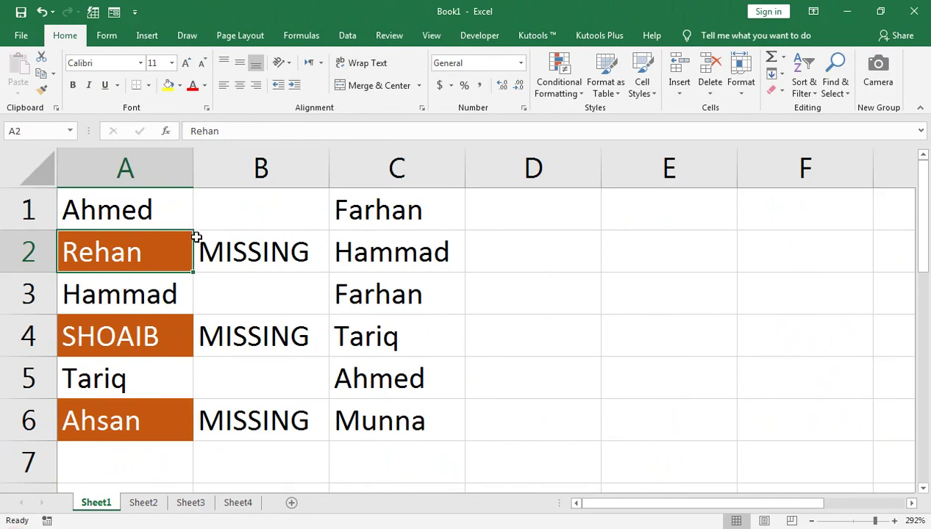
click(354, 212)
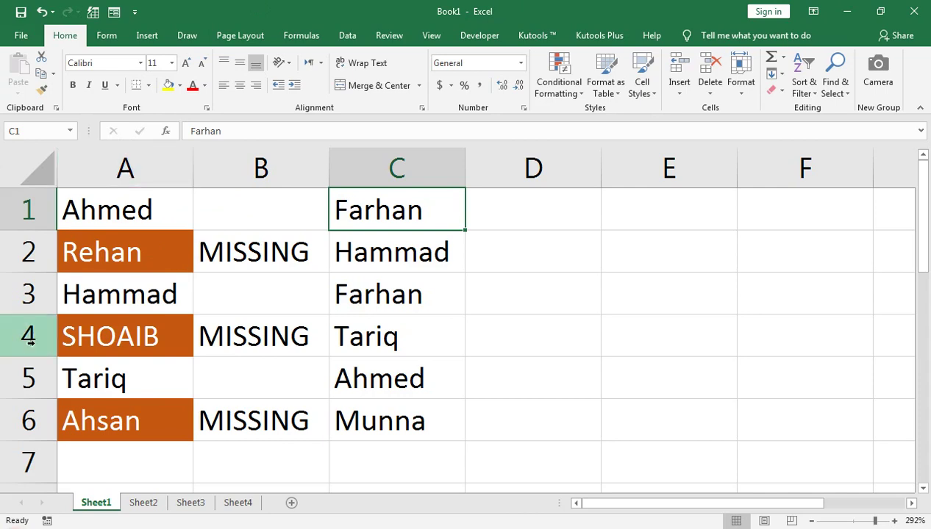
Step: On Sheet2, enter =IF(A2=B2,"MATCH","") in cell C2
click(145, 503)
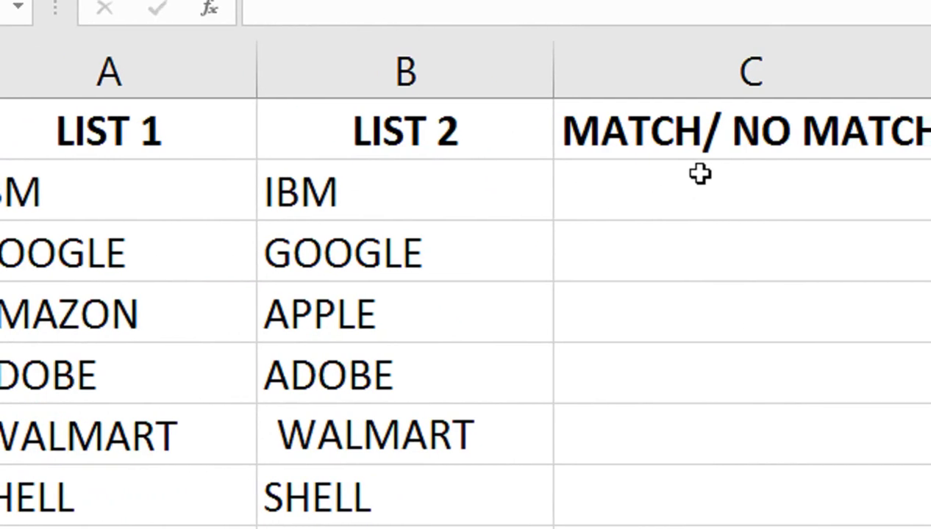
click(698, 173)
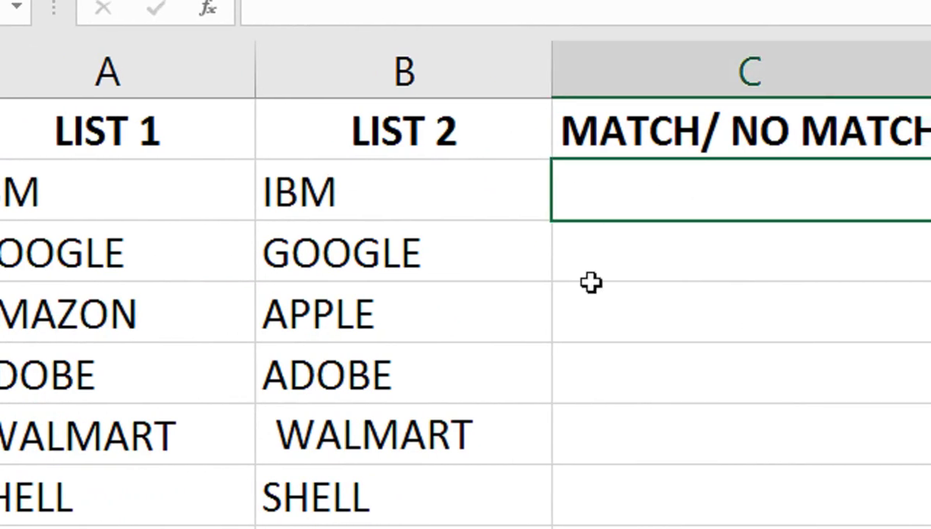
text(=IF()
key(Left)
key(Left)
text(=)
key(Down)
key(Left)
key(Up)
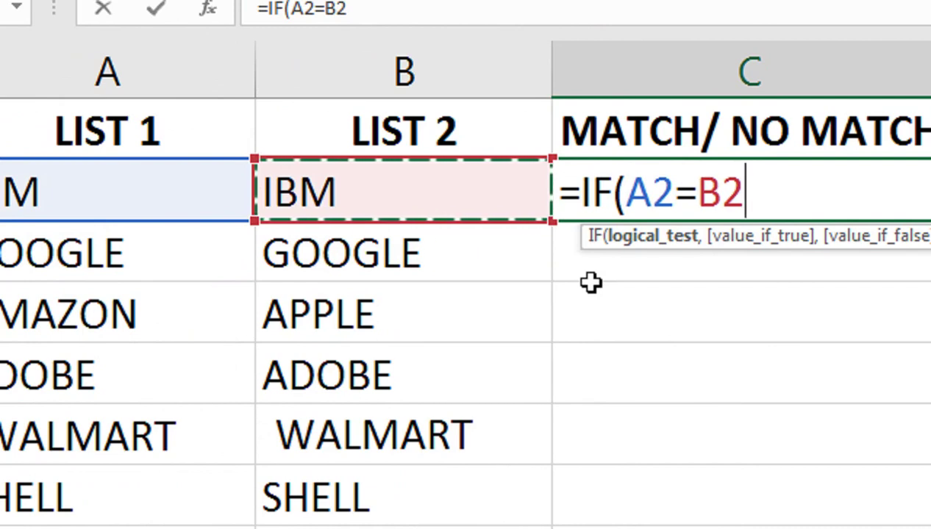
text(,)
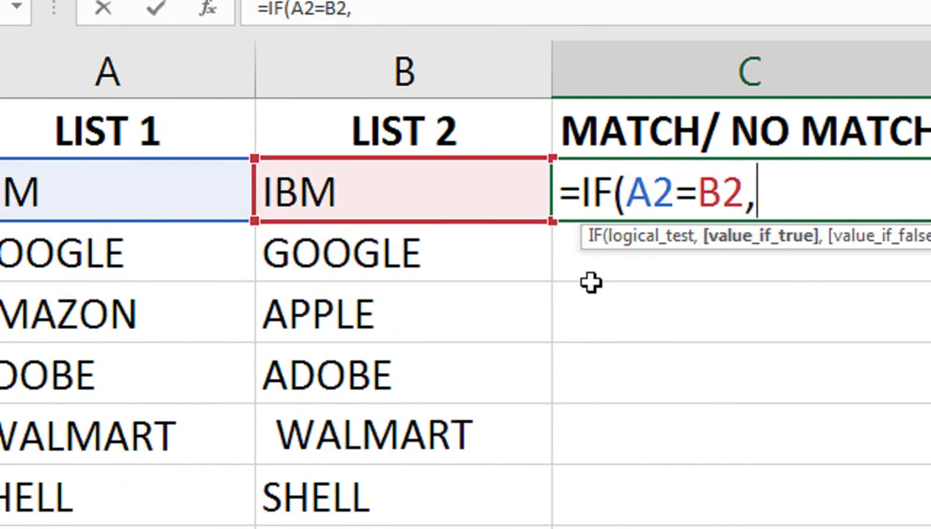
text("mATCH)
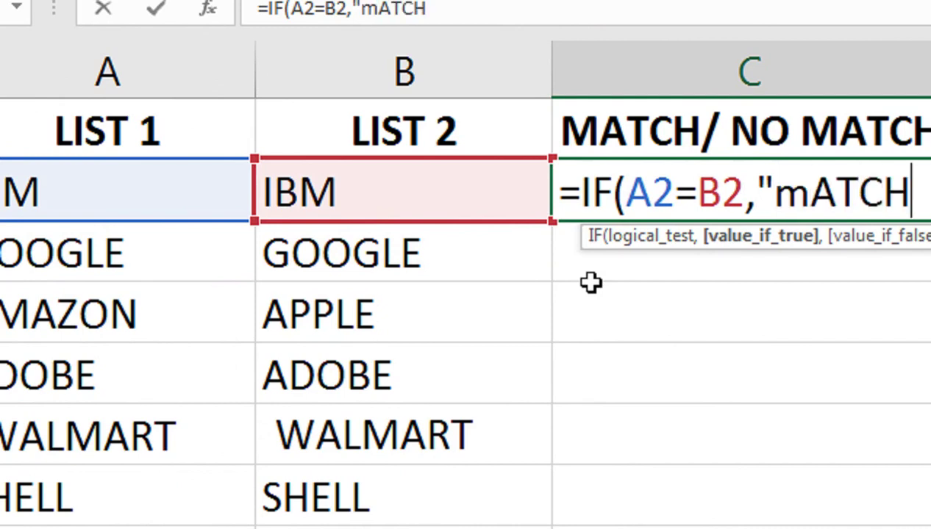
key(BackSpace)
key(BackSpace)
key(BackSpace)
key(BackSpace)
key(BackSpace)
text(MATCH)
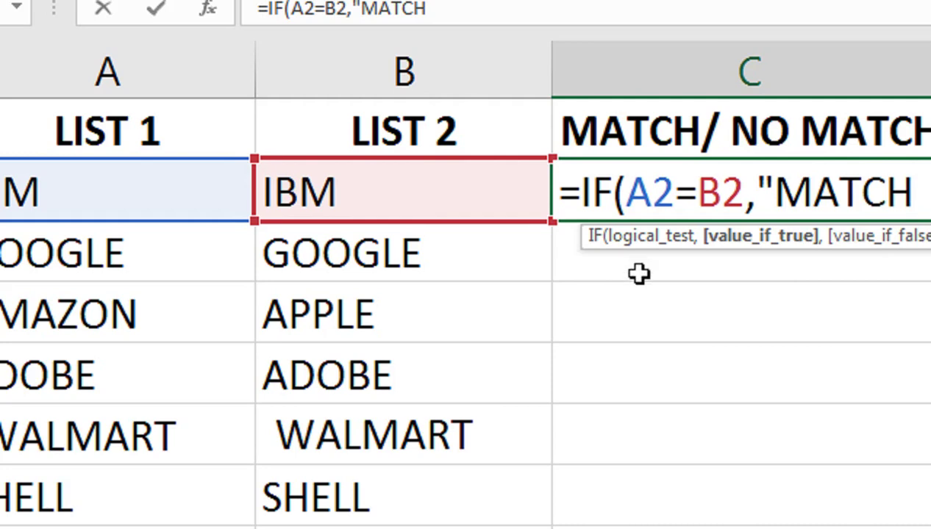
text(",)
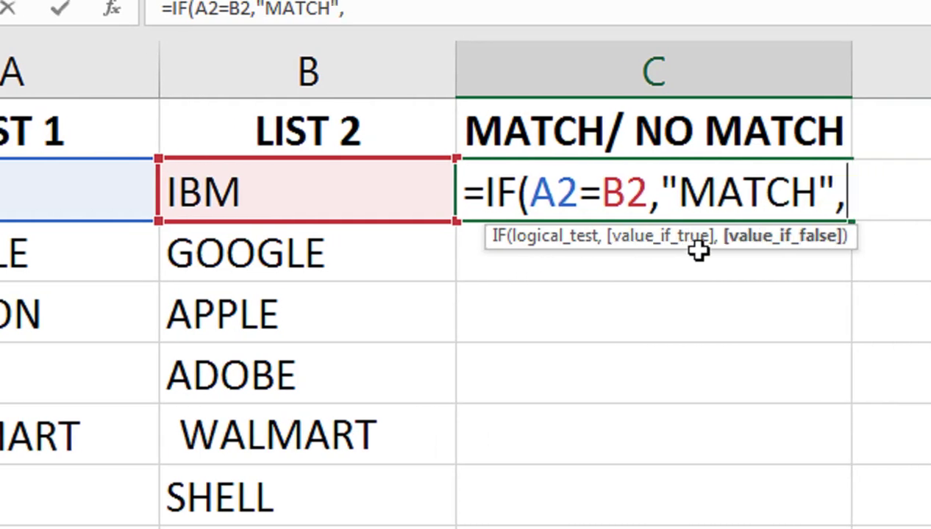
text("")
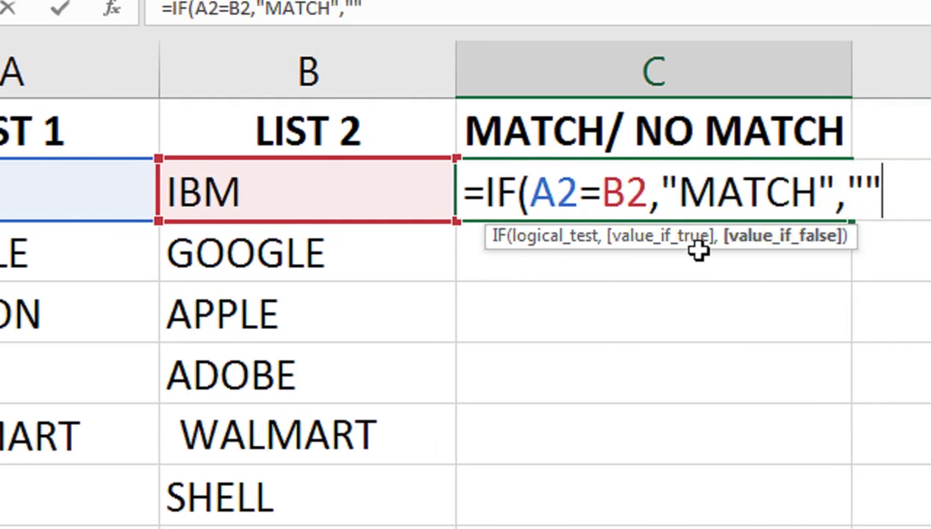
text())
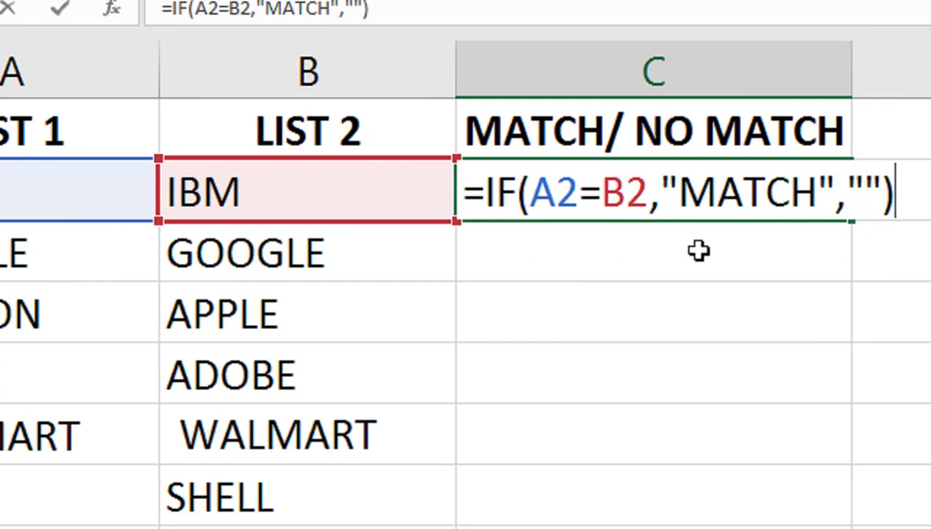
key(Return)
Step: Fill the C2 formula down through C9 and centre the results
key(Up)
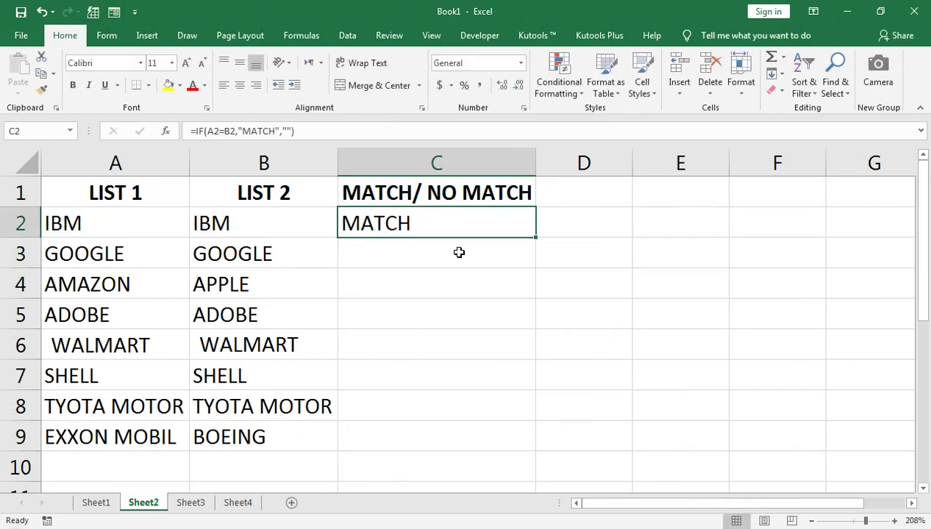
key(shift+Down)
key(shift+Down)
key(shift+Down)
key(shift+Down)
key(shift+Down)
key(shift+Down)
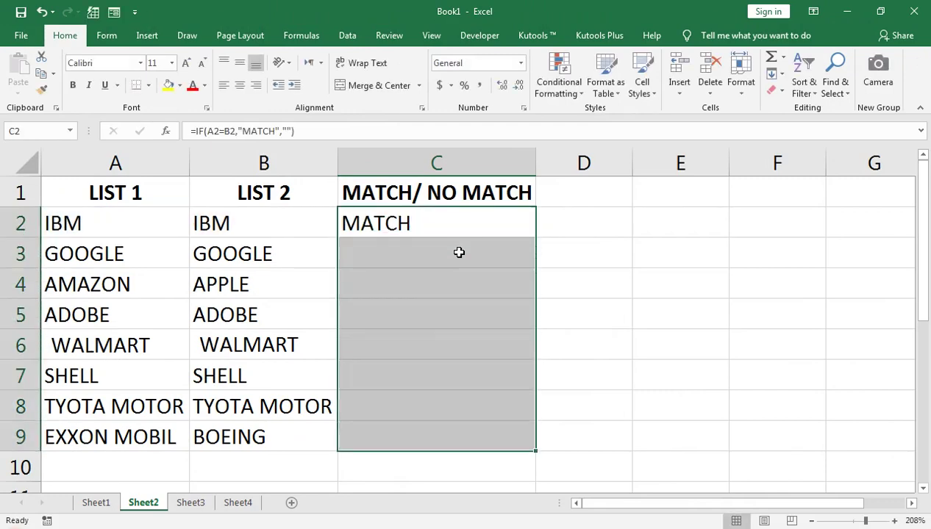
key(ctrl+d)
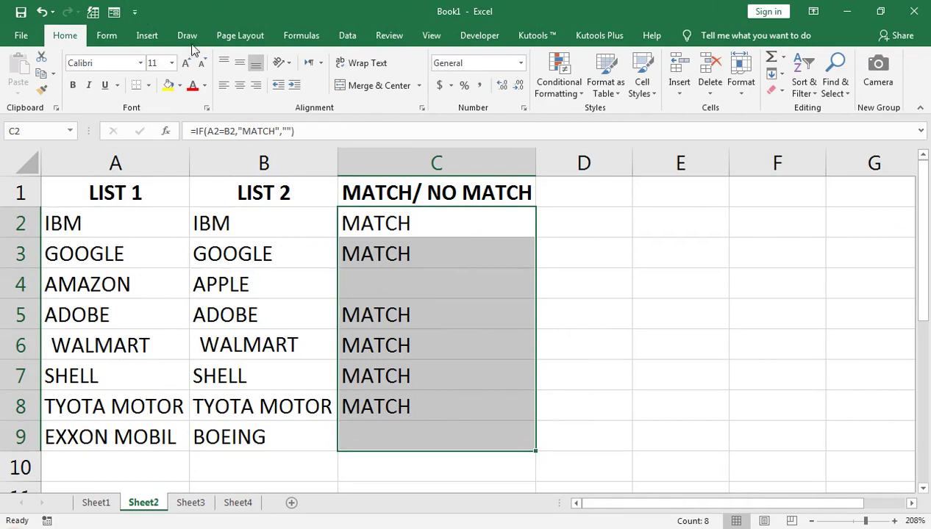
click(240, 85)
click(550, 223)
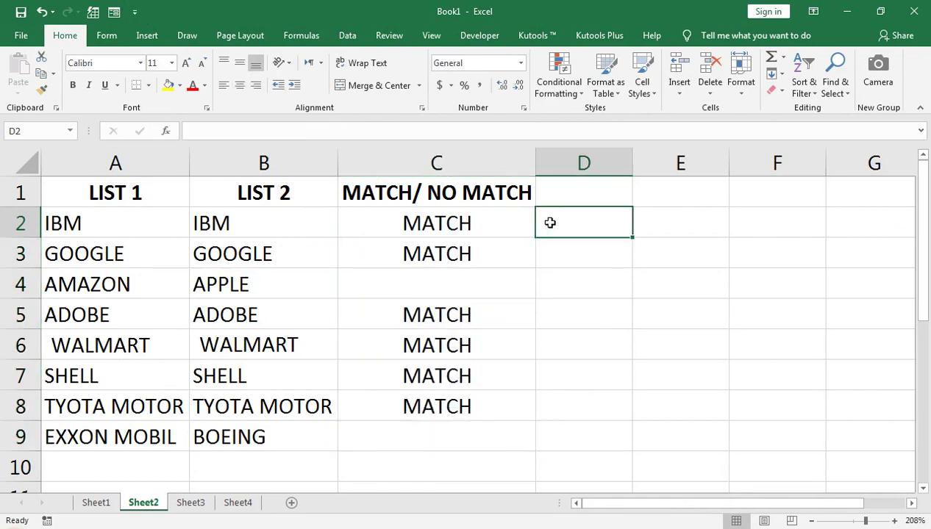
Step: Enter the comparison =A2=B2 in cell D2
text(=)
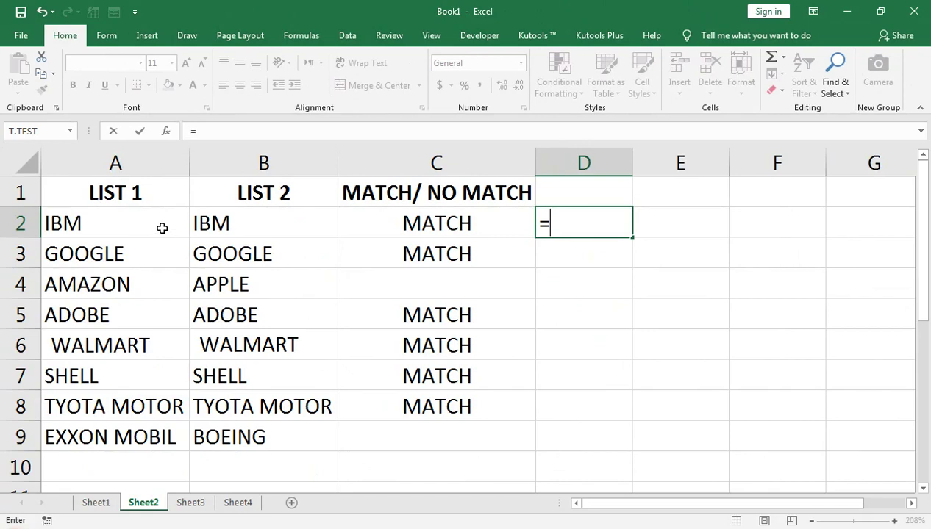
click(173, 231)
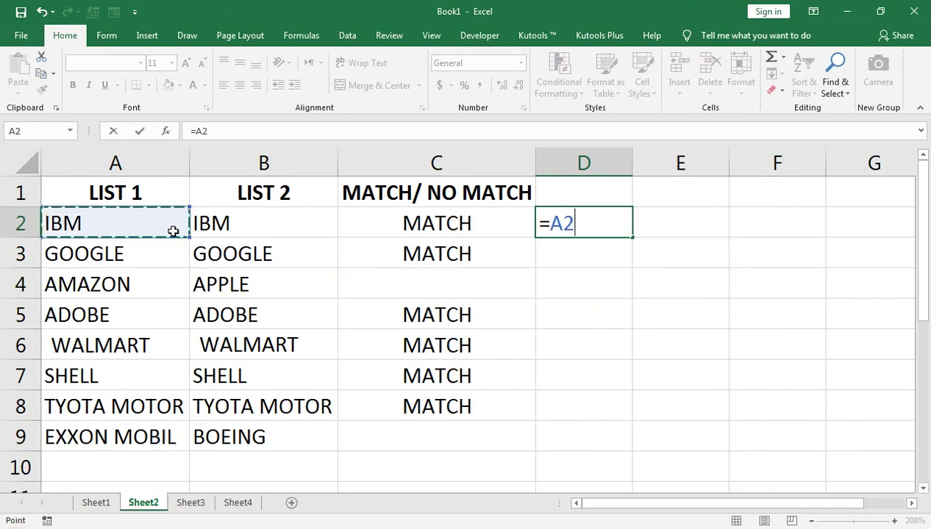
text(=)
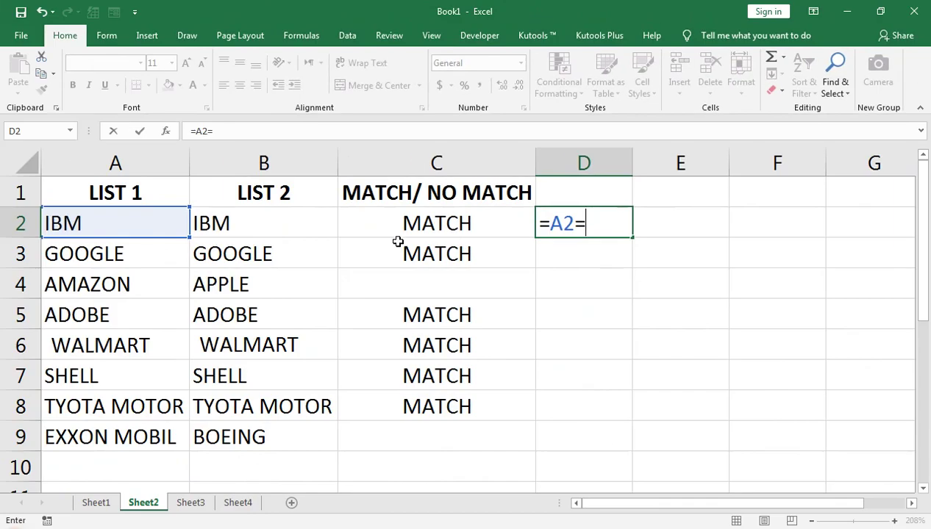
click(291, 224)
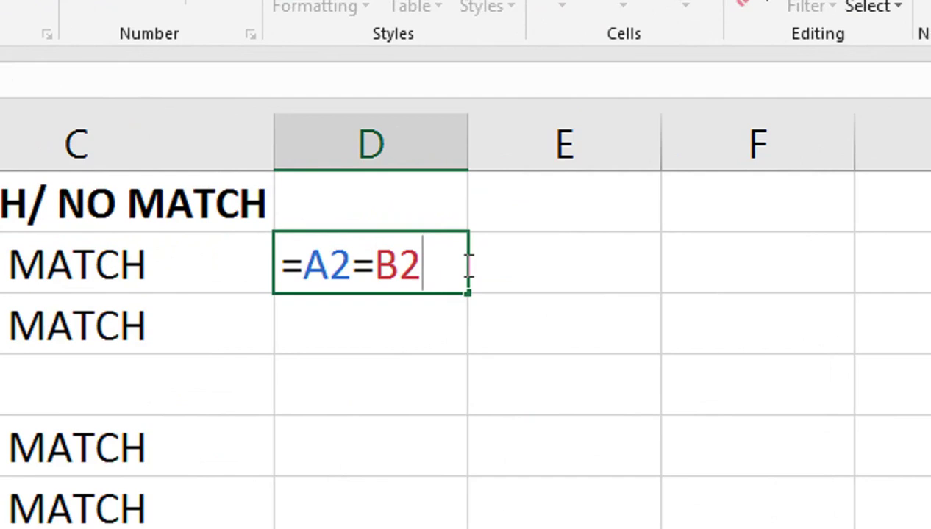
key(Return)
Step: Copy the D2 comparison down to D9, then switch to Sheet3
click(466, 265)
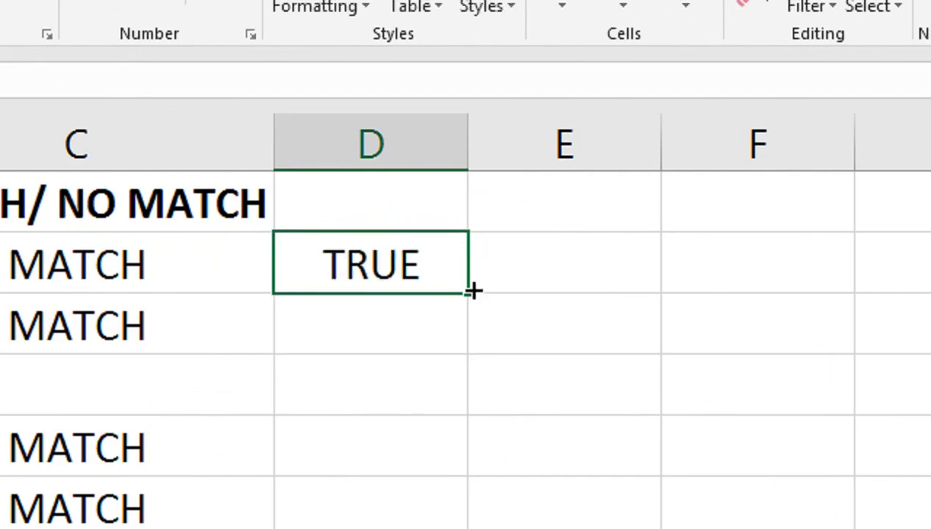
double_click(471, 292)
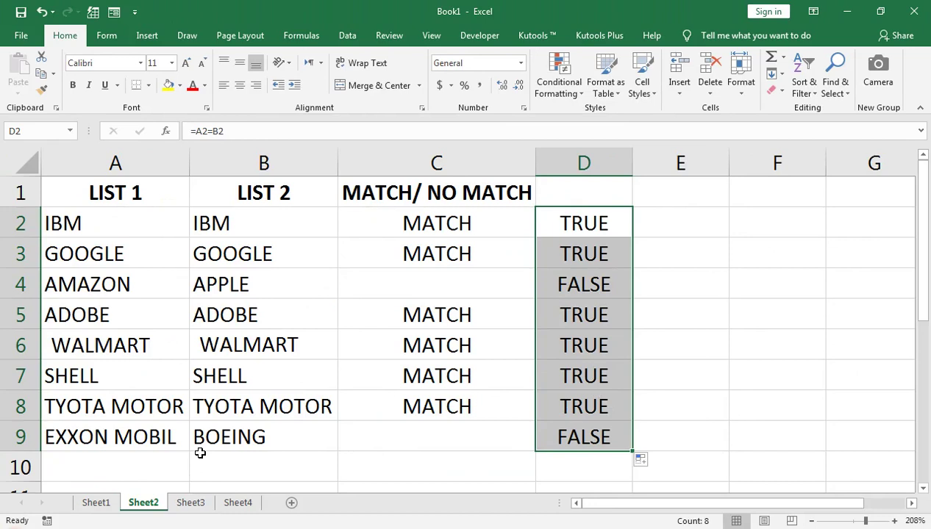
click(190, 505)
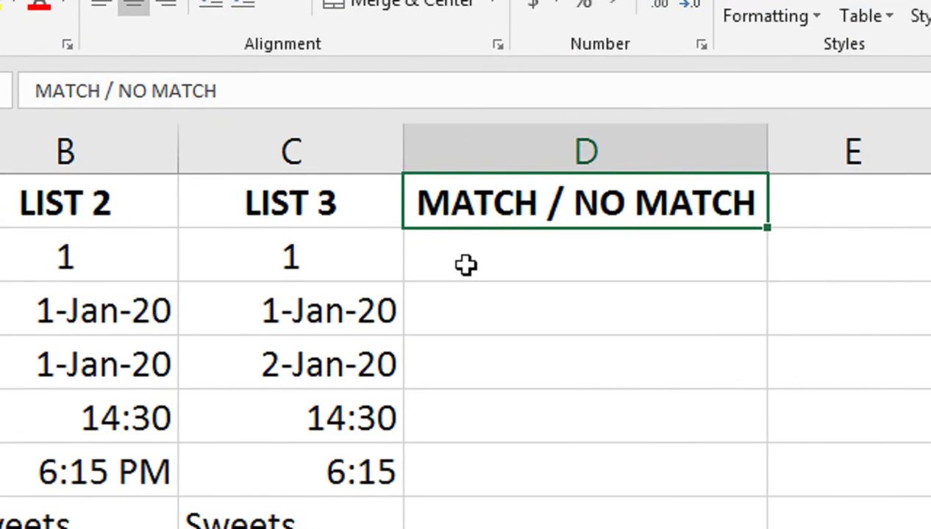
Step: Abandon the unfinished =IF(AND( formula in D1
text(=IF()
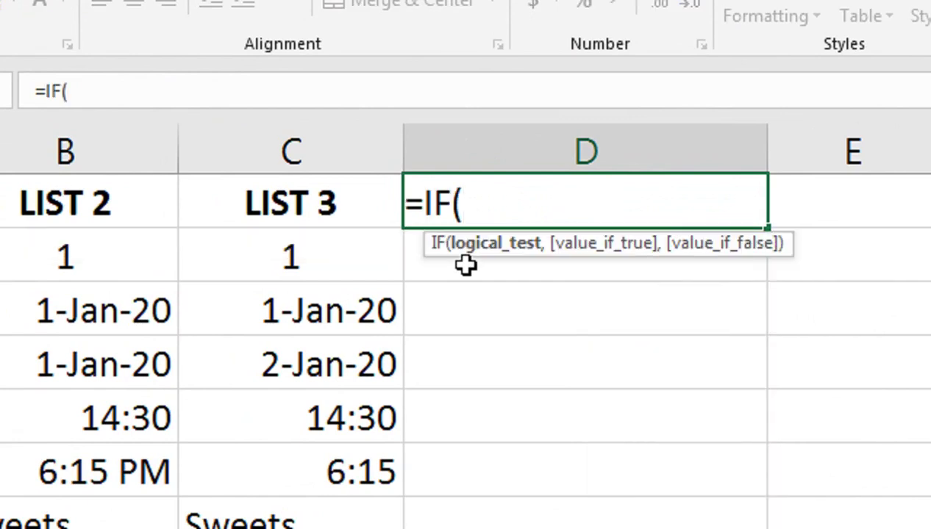
text(A)
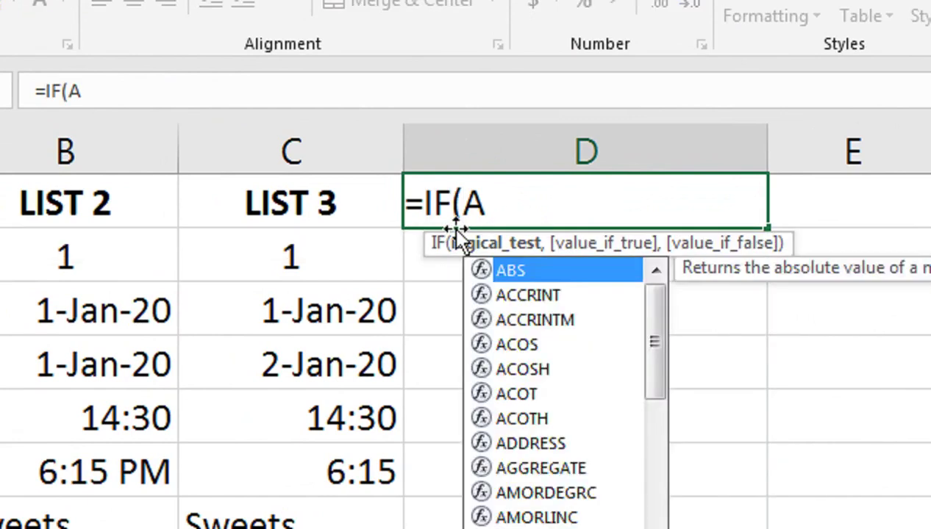
text(ND()
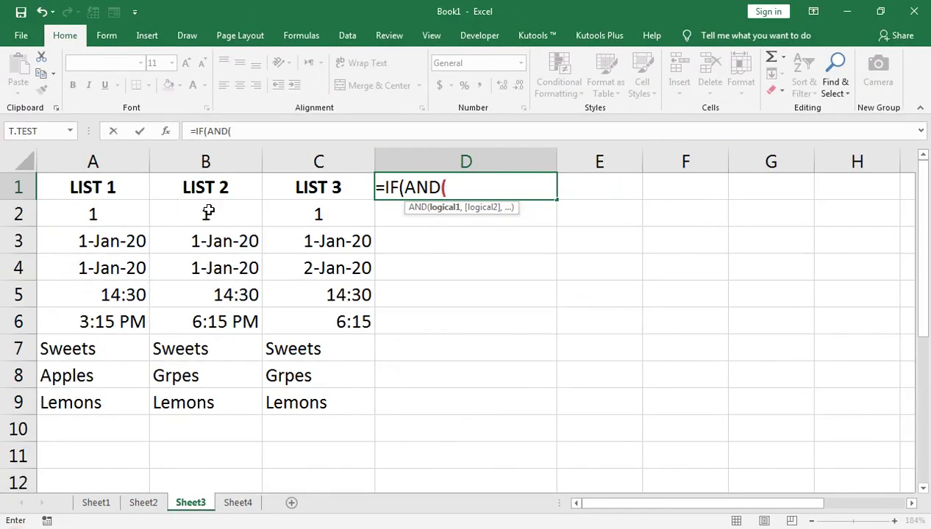
key(BackSpace)
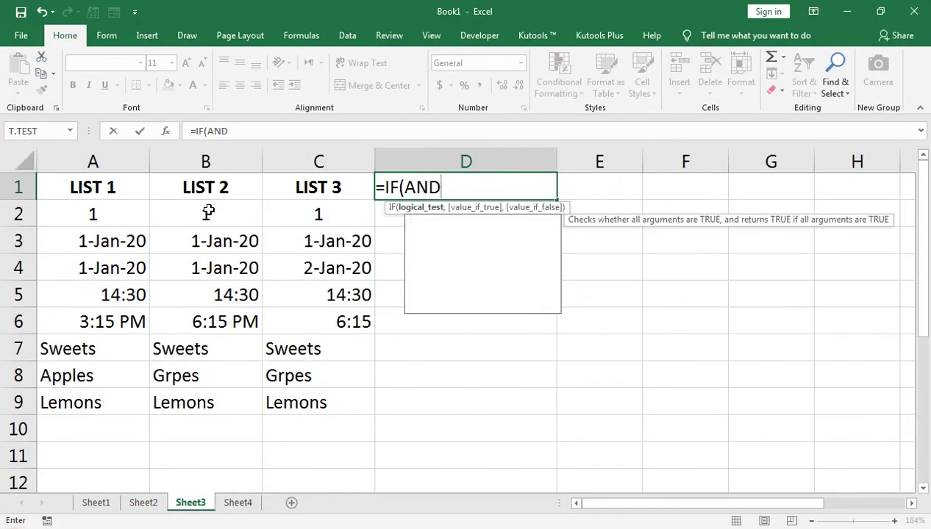
key(Escape)
key(Down)
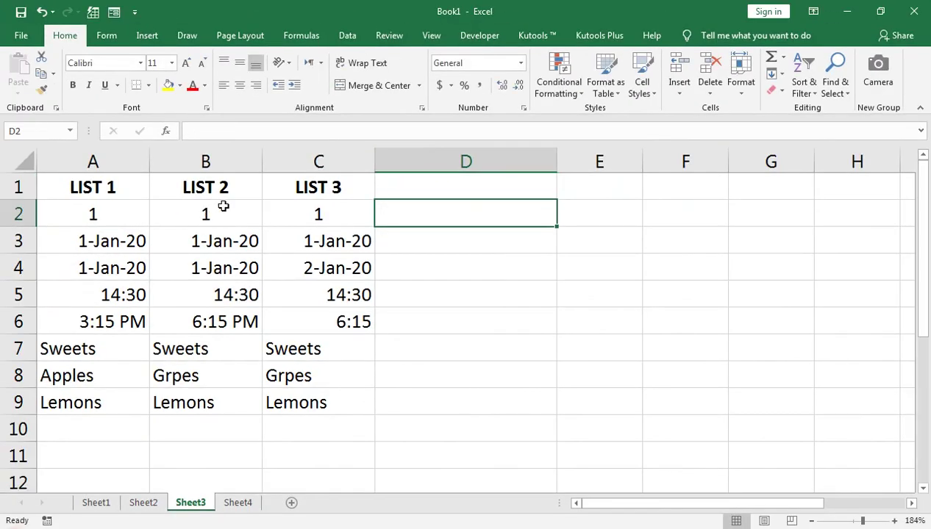
Step: Head column D with 'MATCH / NO MATCH' and begin an IF formula in D2
click(406, 183)
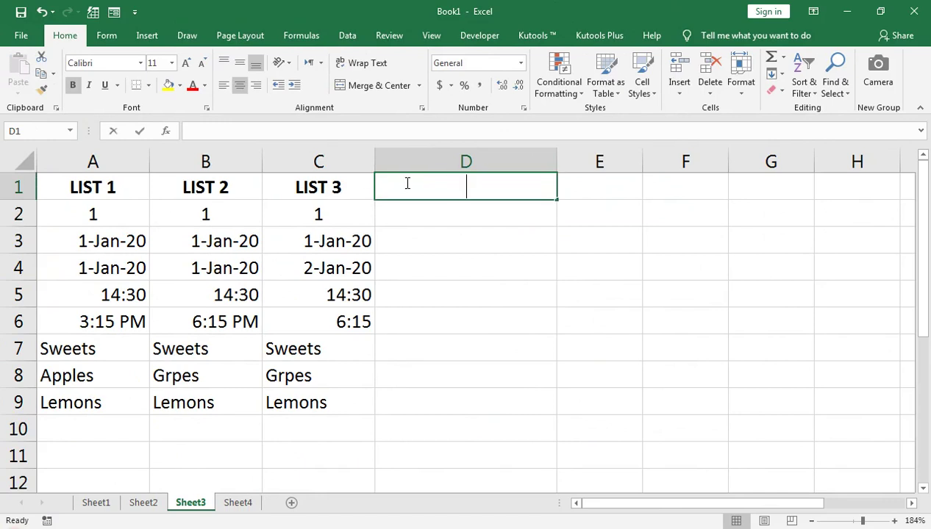
text(M)
key(Return)
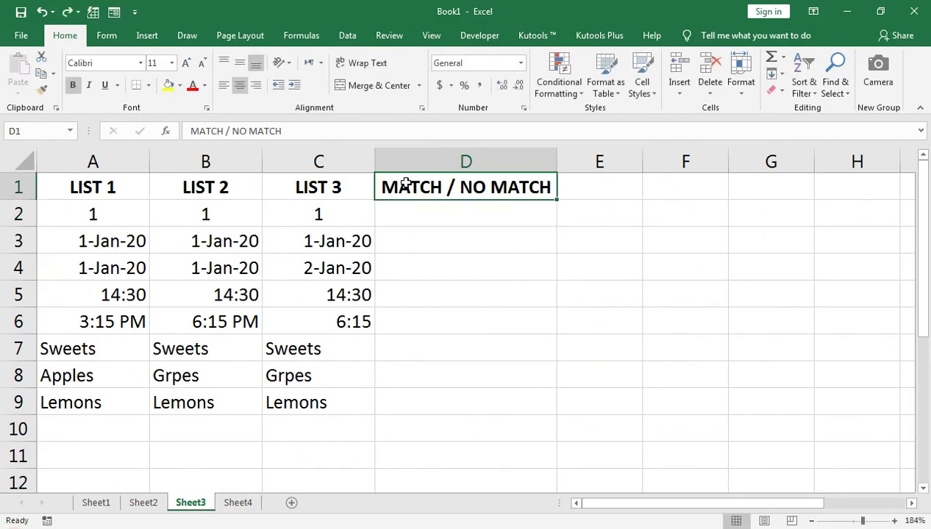
key(Down)
text(=)
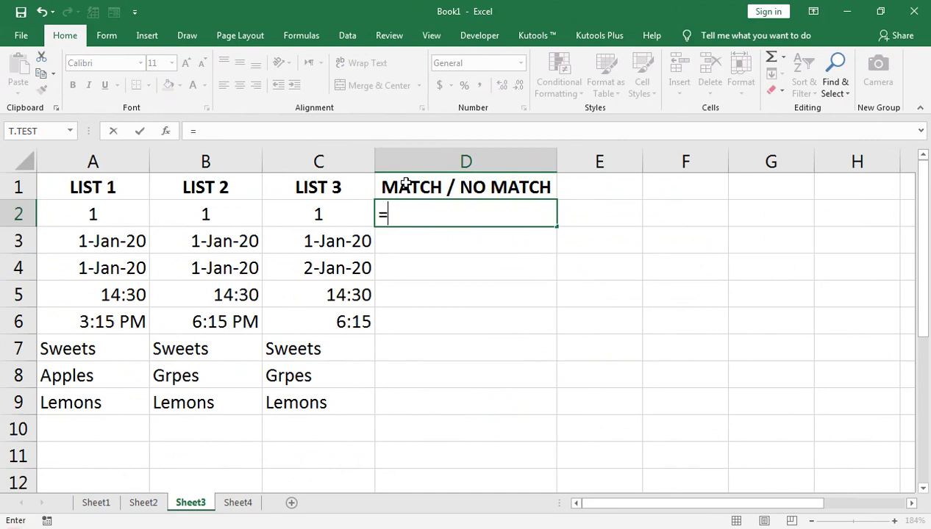
text(if)
Step: Restart the D2 formula as =IF(AND(, replacing the mistaken MATCH function with AND
key(Escape)
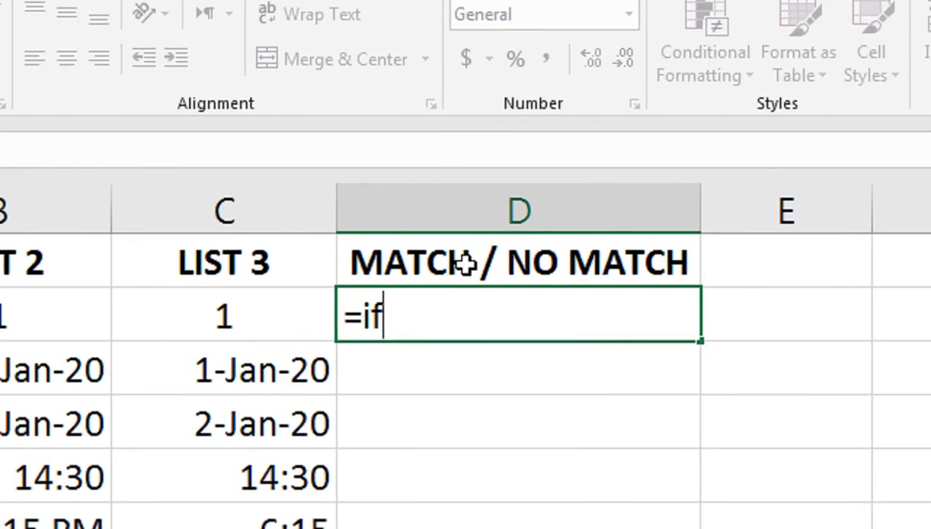
key(BackSpace)
key(BackSpace)
key(BackSpace)
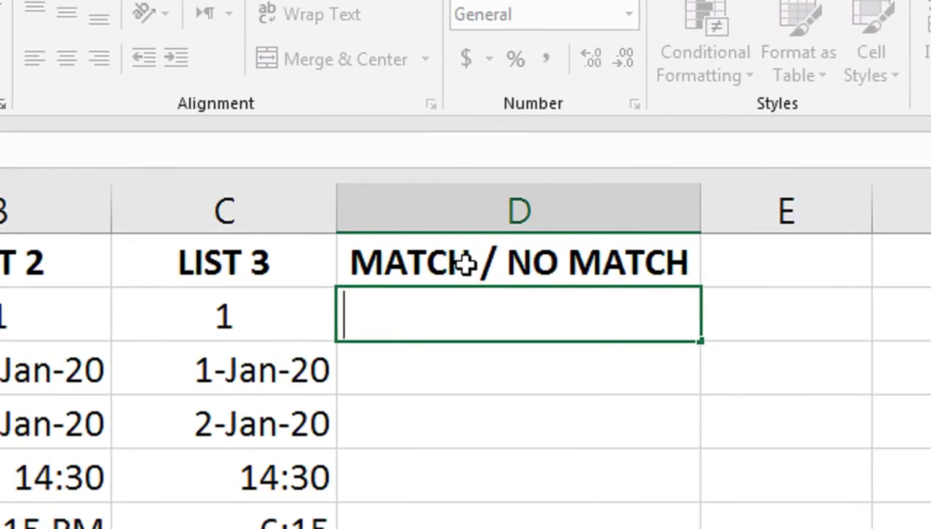
text(=IF()
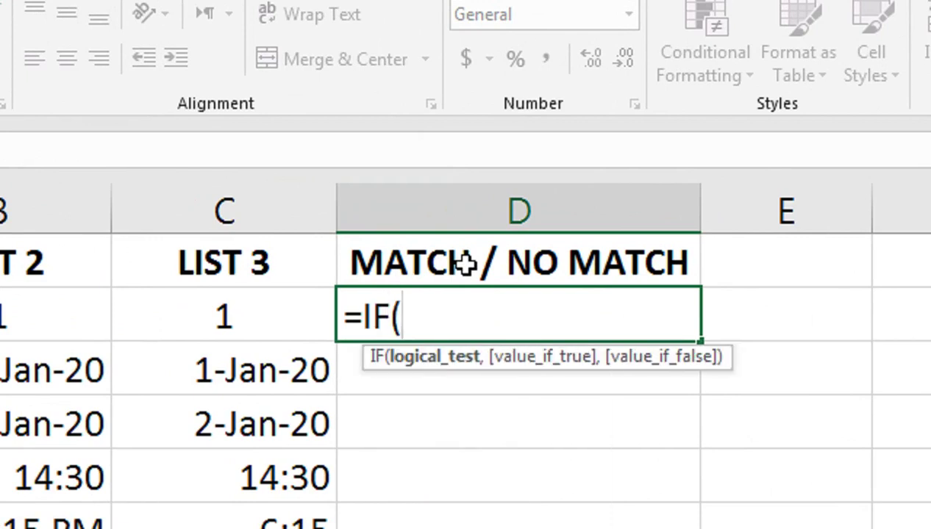
text(MA)
key(Tab)
key(BackSpace)
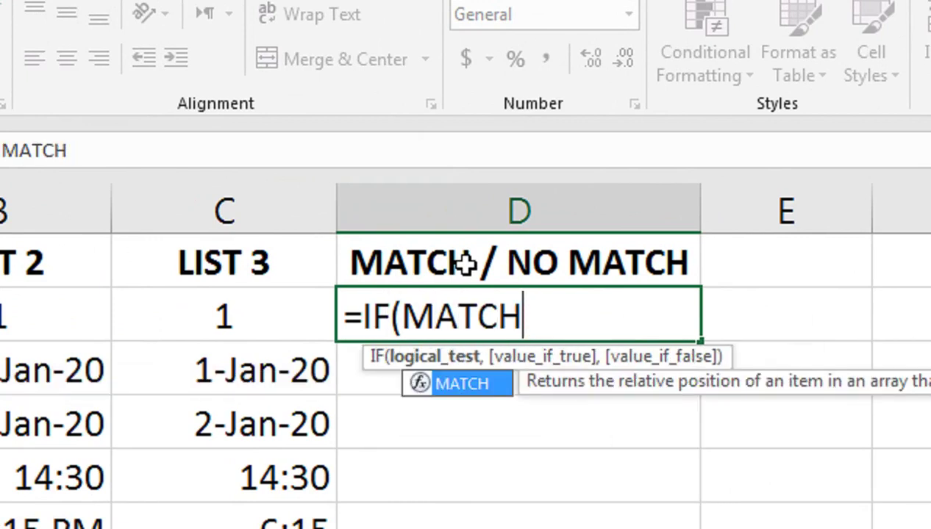
key(BackSpace)
key(BackSpace)
key(BackSpace)
key(BackSpace)
key(BackSpace)
text(AN)
key(Tab)
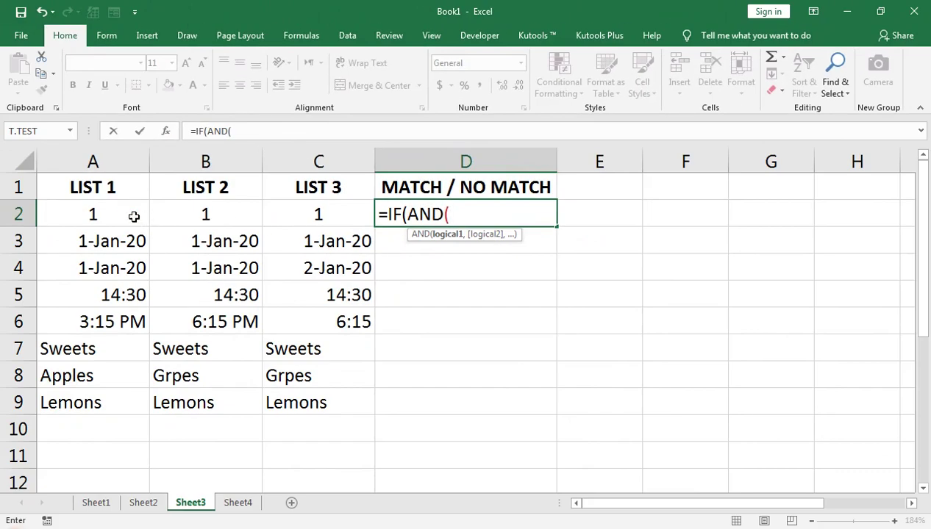
Step: Complete D2 as =IF(AND(A2=B2,A2=C2),"MATCH","NO MATCH") and select down column D
click(133, 216)
text(=)
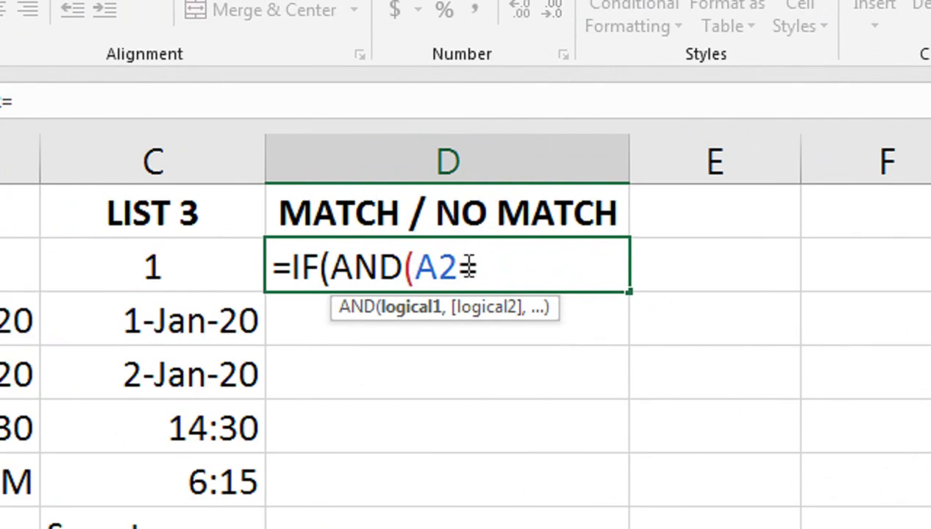
click(233, 274)
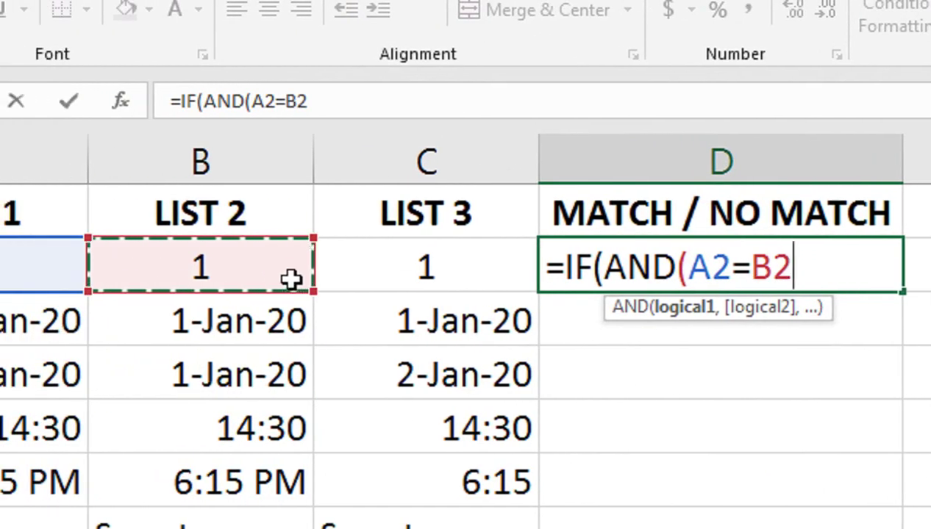
text(,)
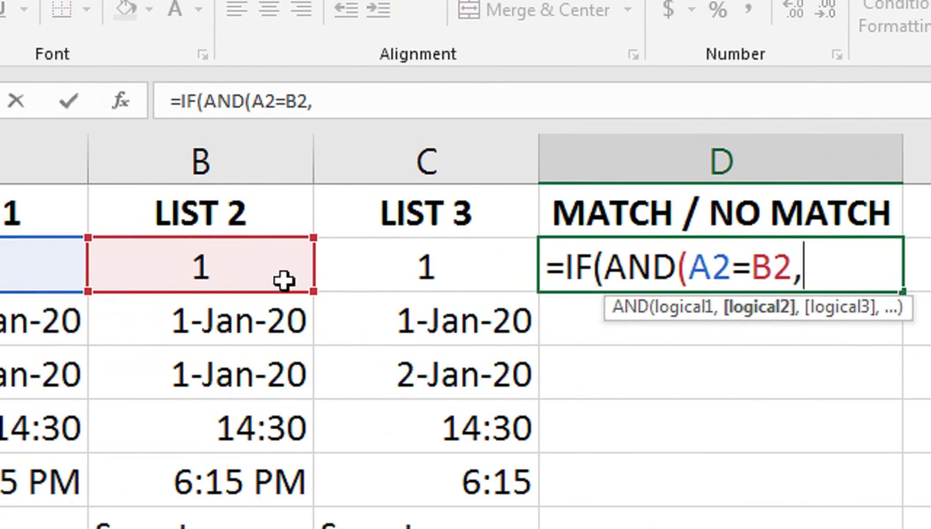
click(183, 286)
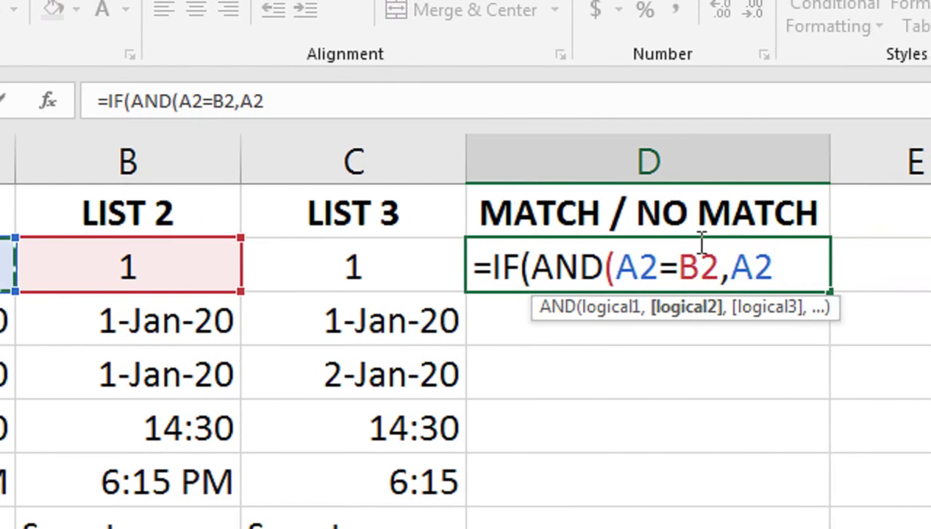
text(=)
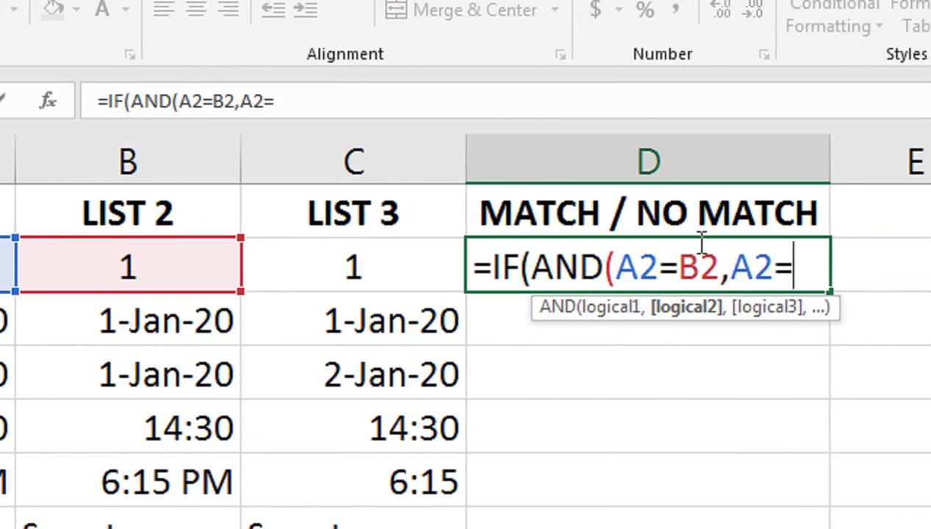
click(450, 265)
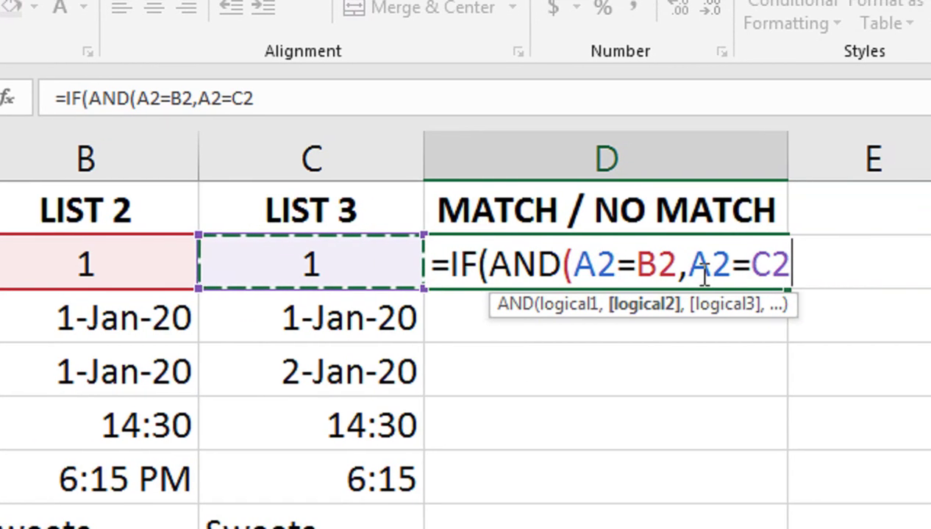
text(),"MAT)
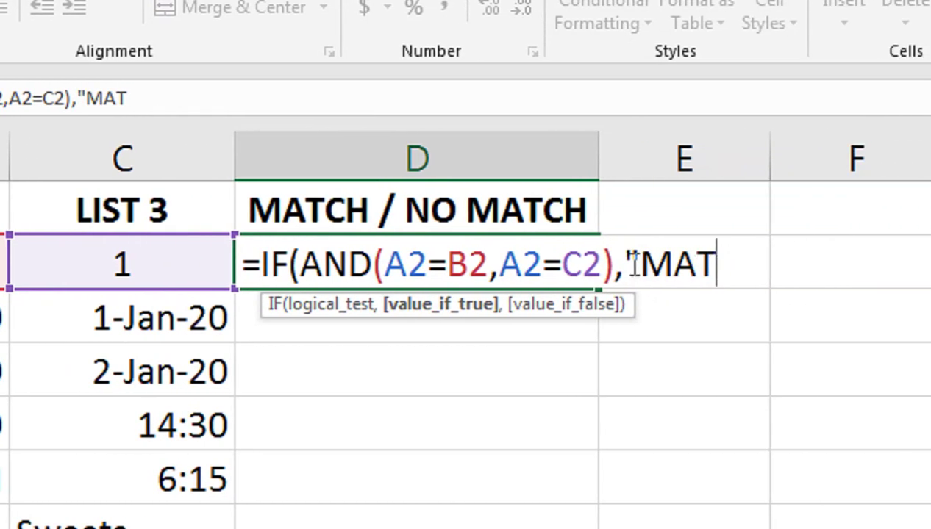
text(CH)
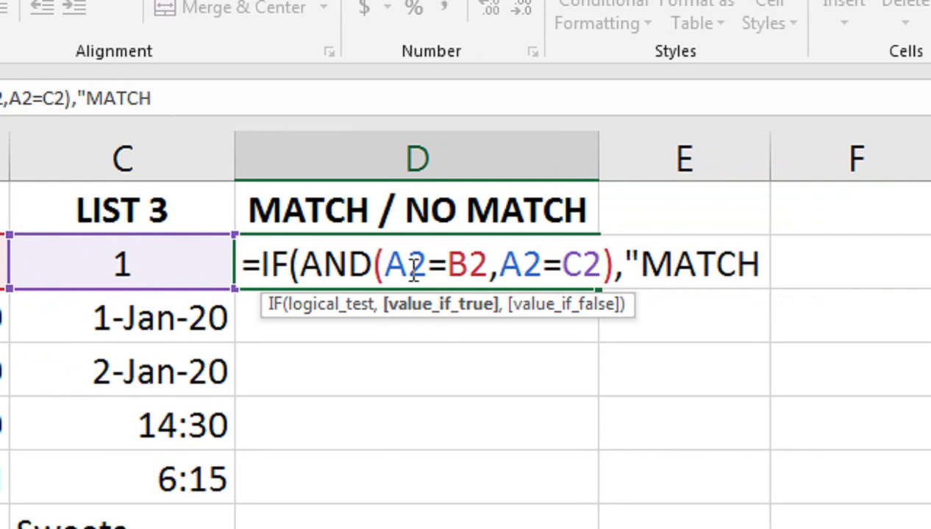
text(",)
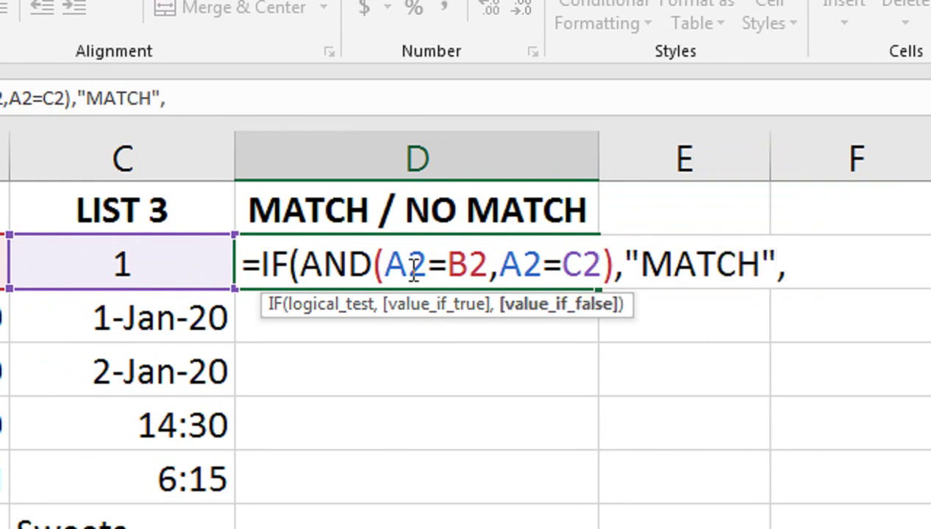
text("NO)
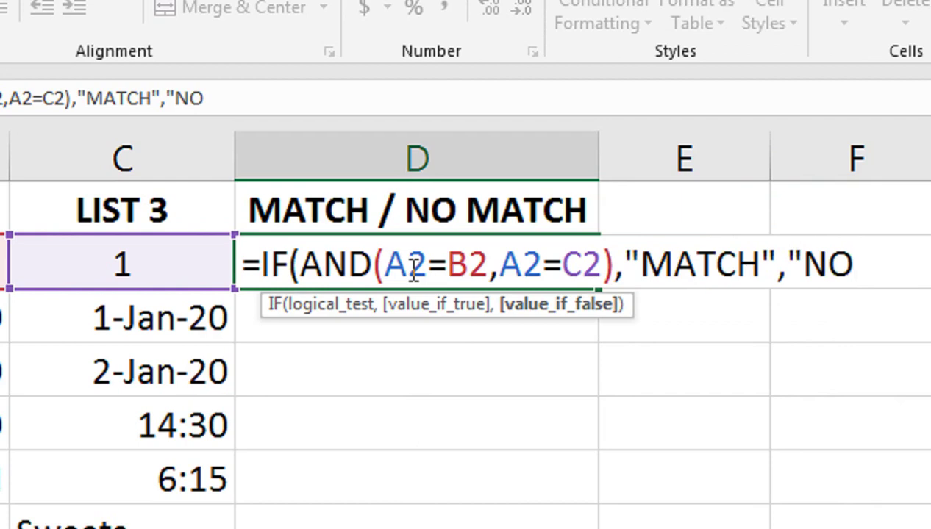
text( MATC)
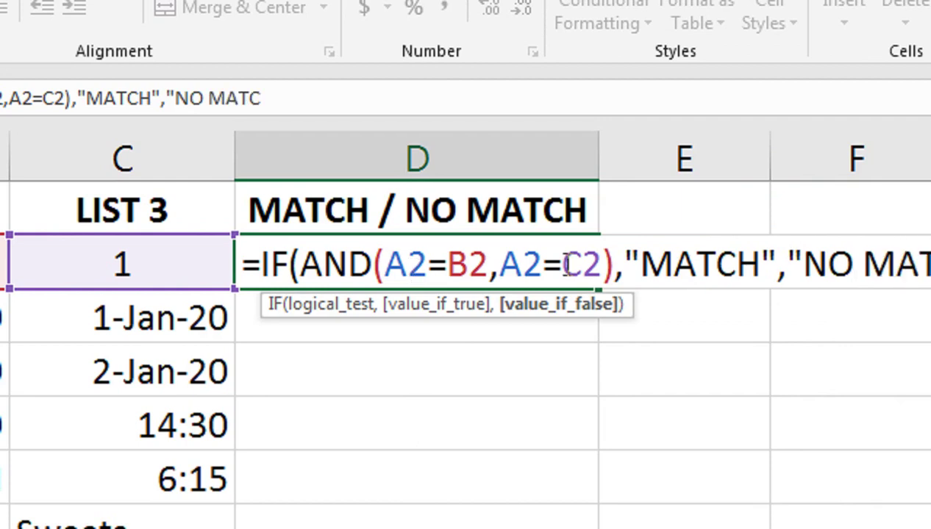
text(H)
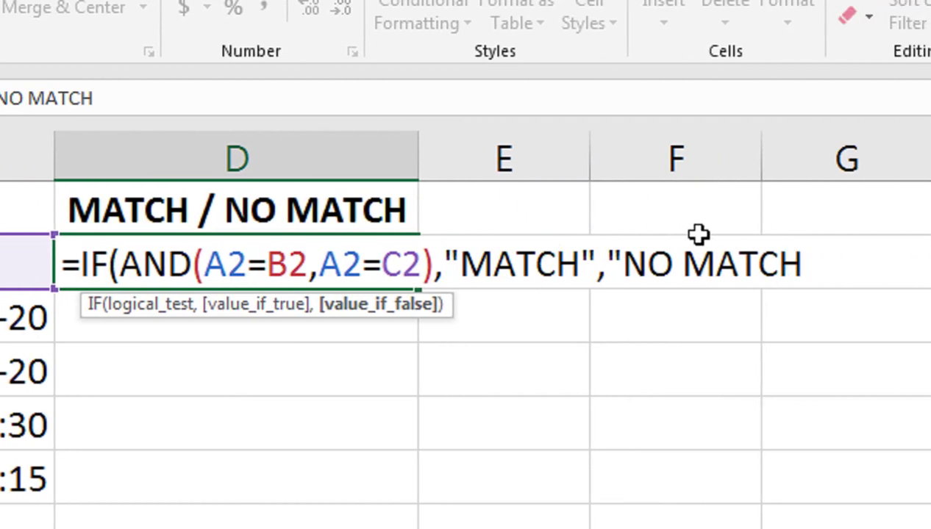
text(")
text())
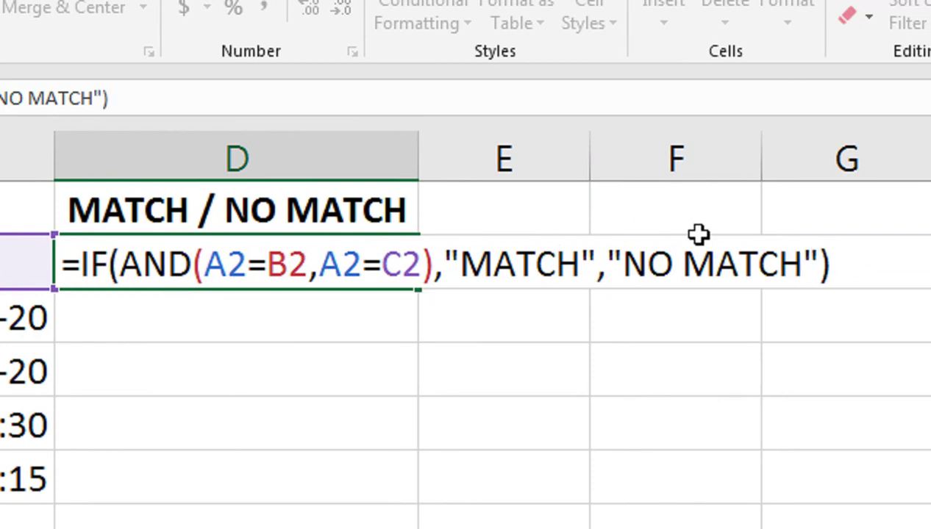
key(Return)
key(Up)
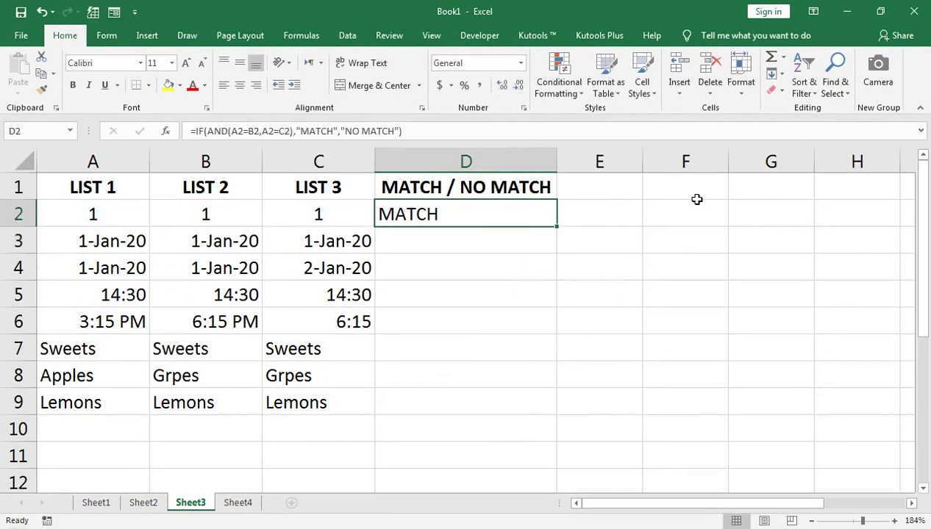
key(shift+Down)
key(shift+Down)
key(shift+Down)
key(shift+Down)
key(shift+Down)
Step: Fill the three-list comparison down to D9, check C5, then return to YouTube
key(shift+Down)
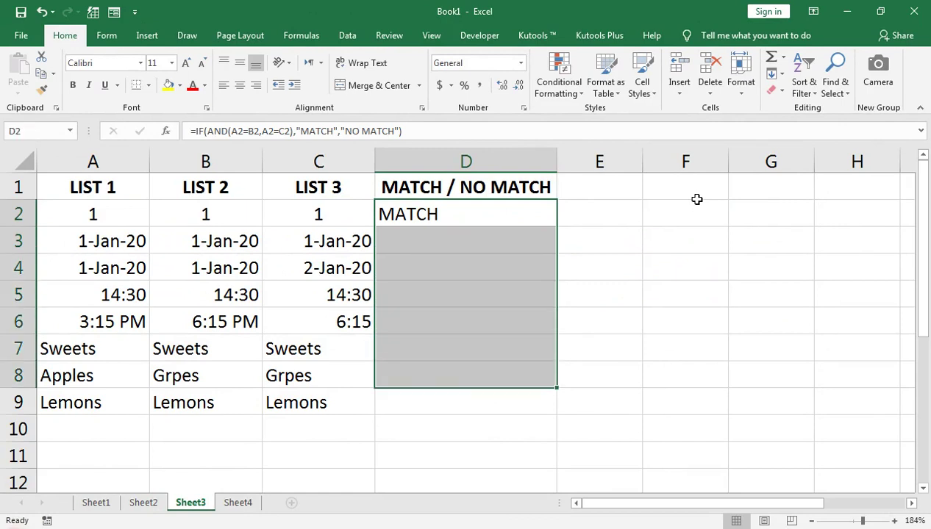
key(shift+Down)
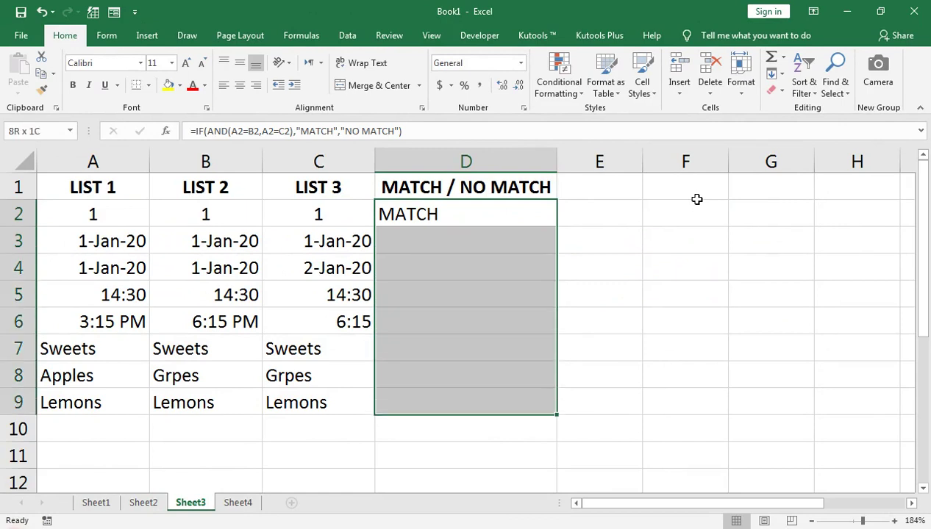
key(ctrl+d)
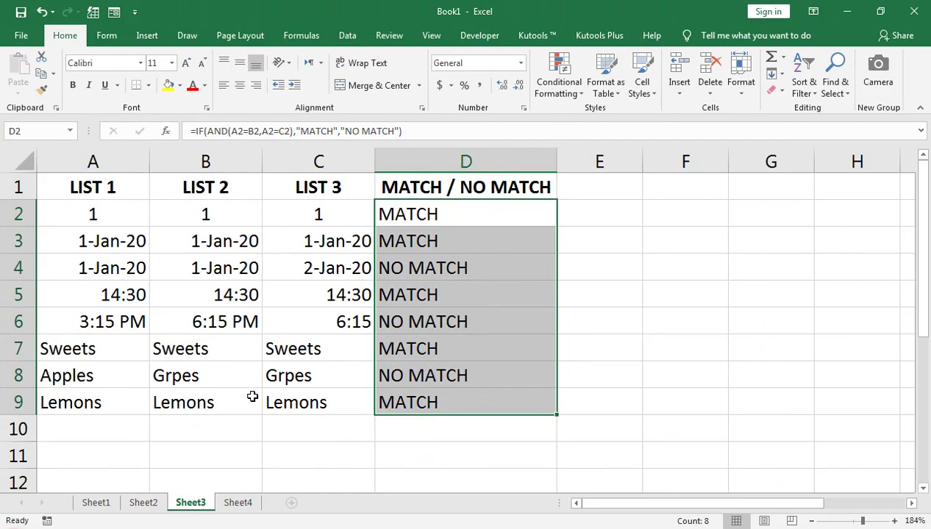
click(269, 288)
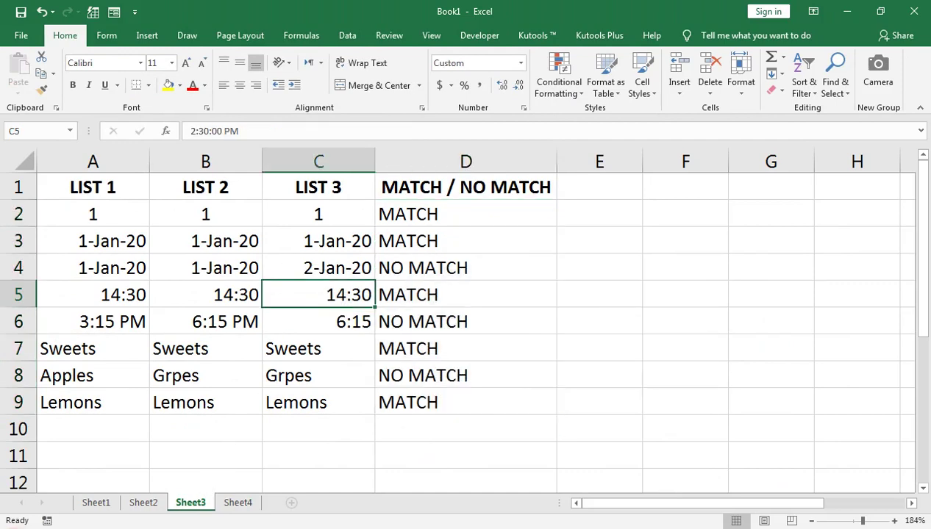
click(234, 413)
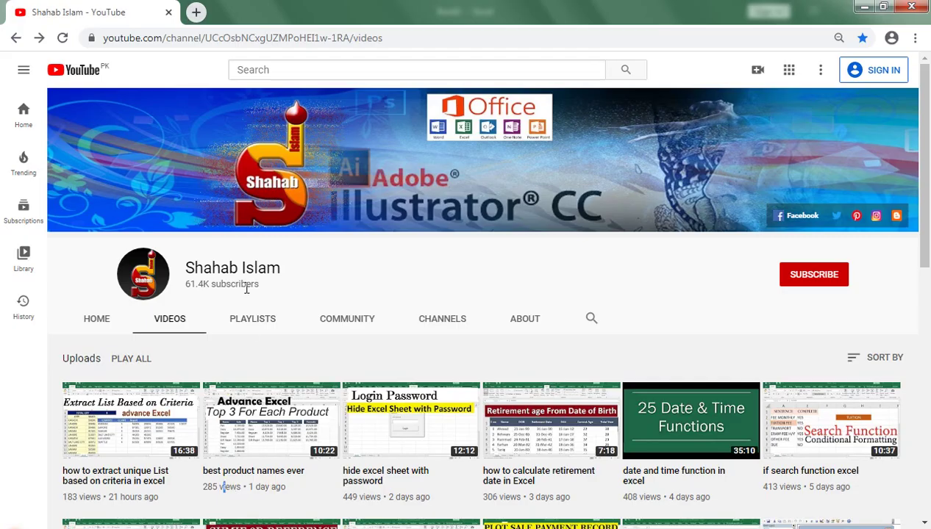